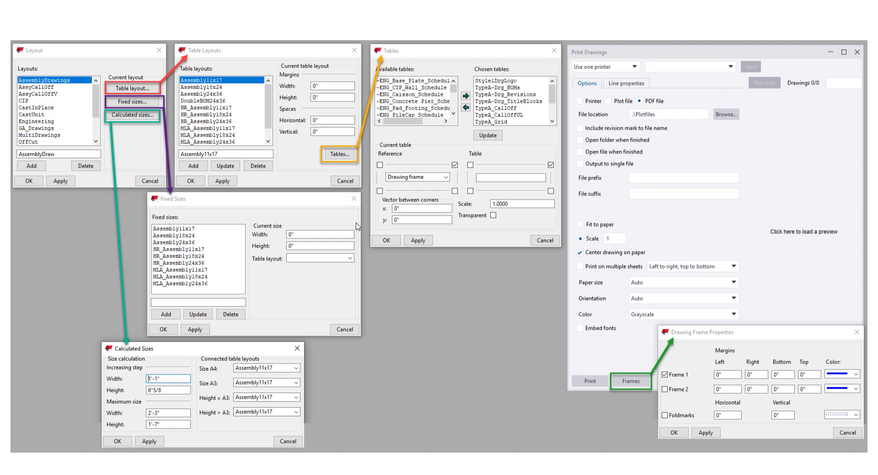
# Step: Bring up the ONE - WF_BEAM - B15104 drawing, glance at File > Editors, and right-click its title block
pyautogui.press('super')
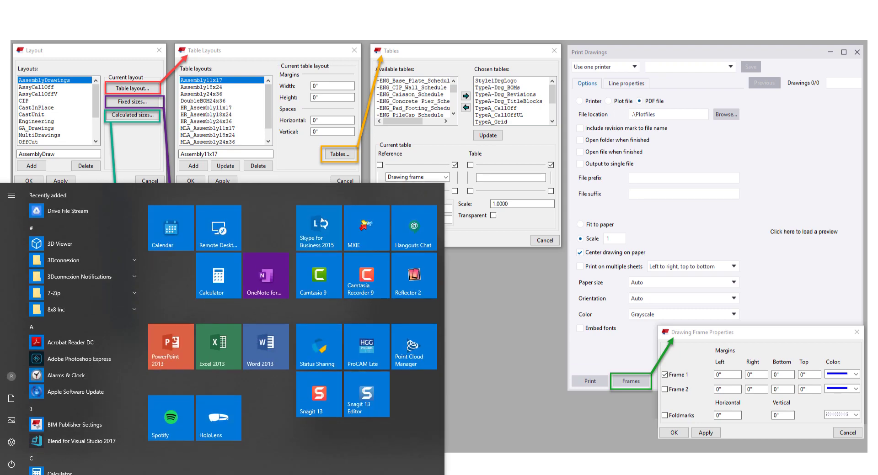
pyautogui.click(184, 448)
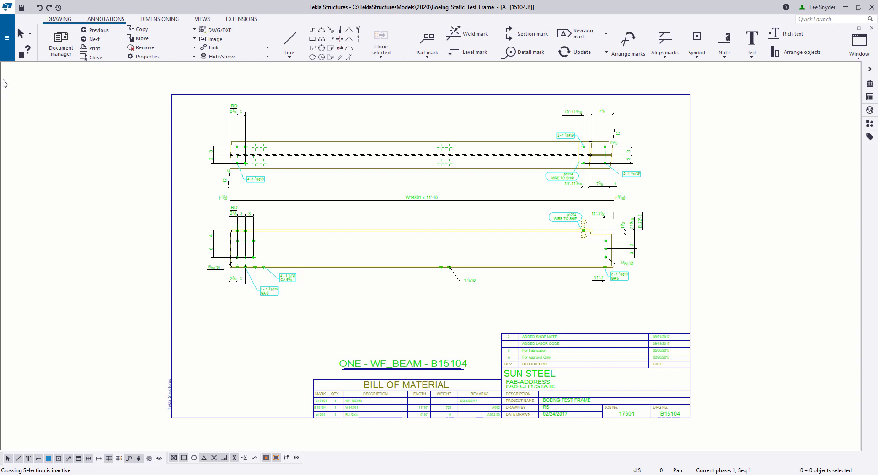
pyautogui.click(7, 46)
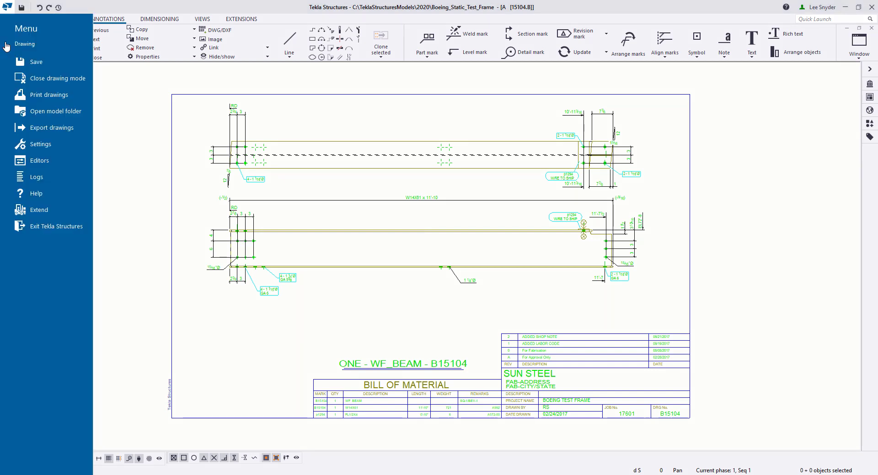
pyautogui.click(57, 160)
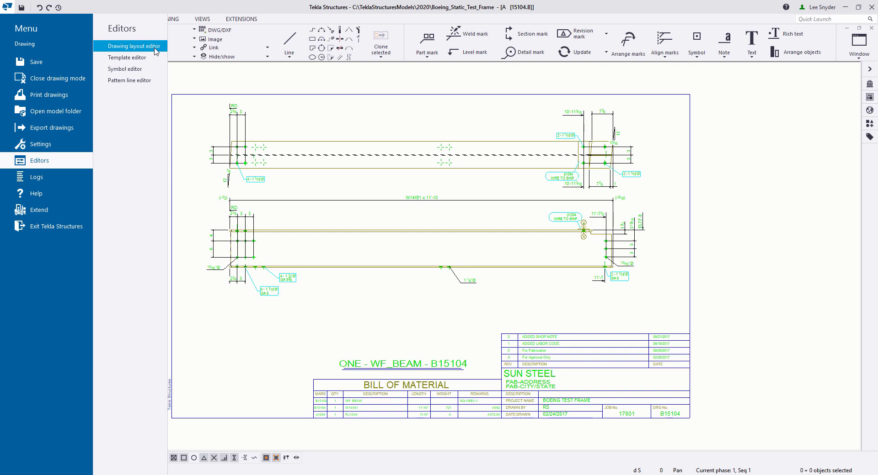
pyautogui.click(816, 20)
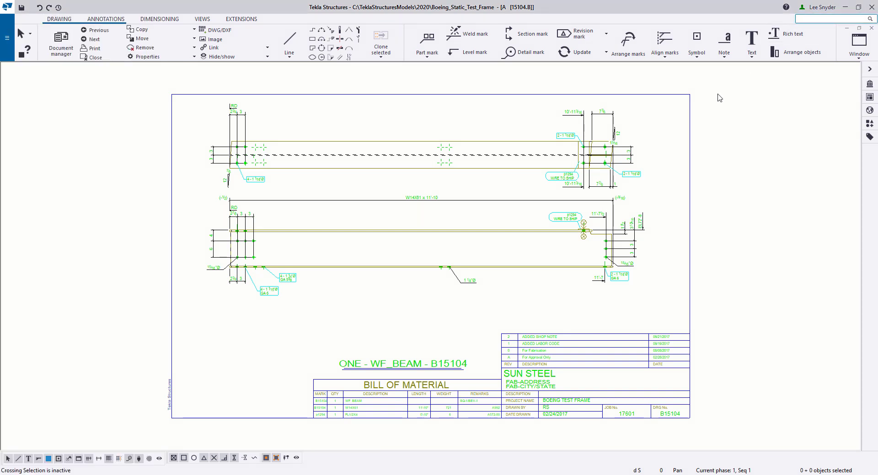
pyautogui.click(538, 379)
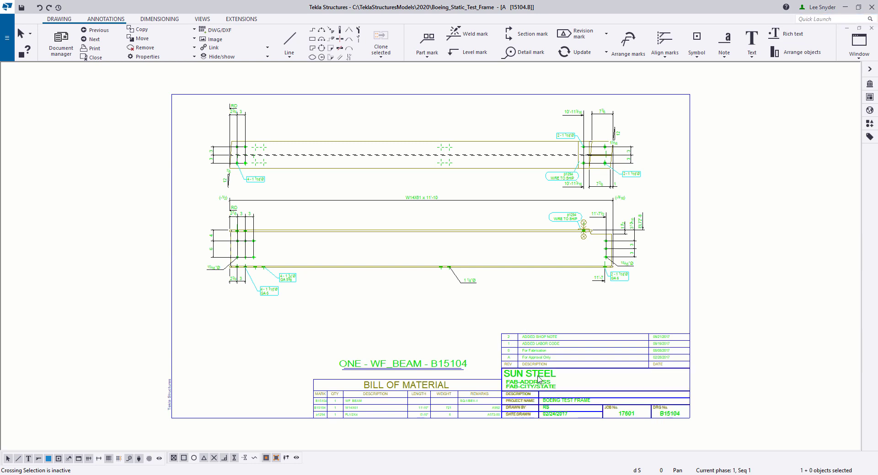
pyautogui.rightClick(538, 379)
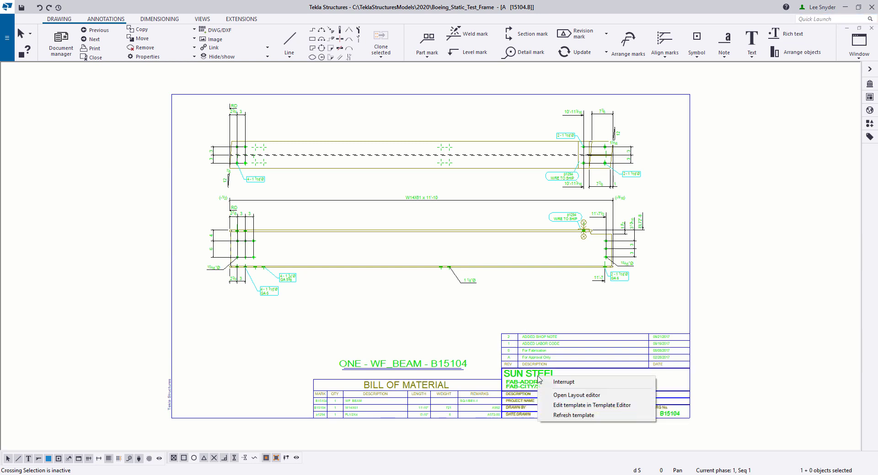
# Step: Open the Layout editor with Show hidden tables and Show table names left switched on
pyautogui.click(613, 396)
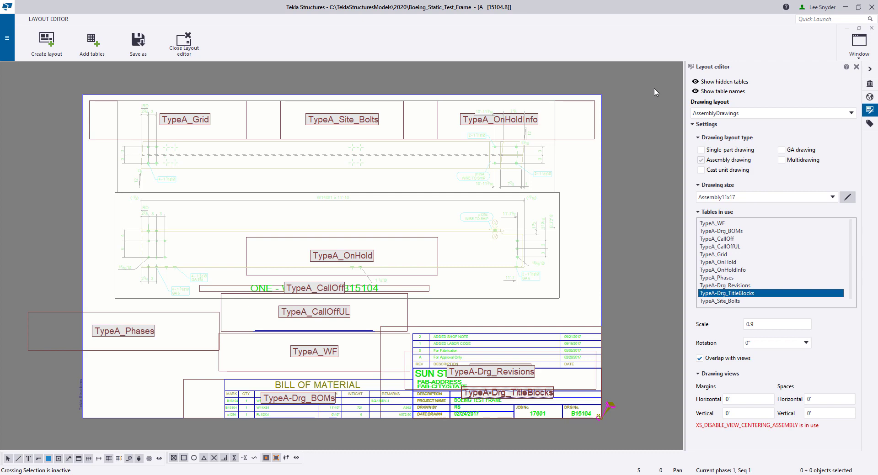
pyautogui.click(695, 82)
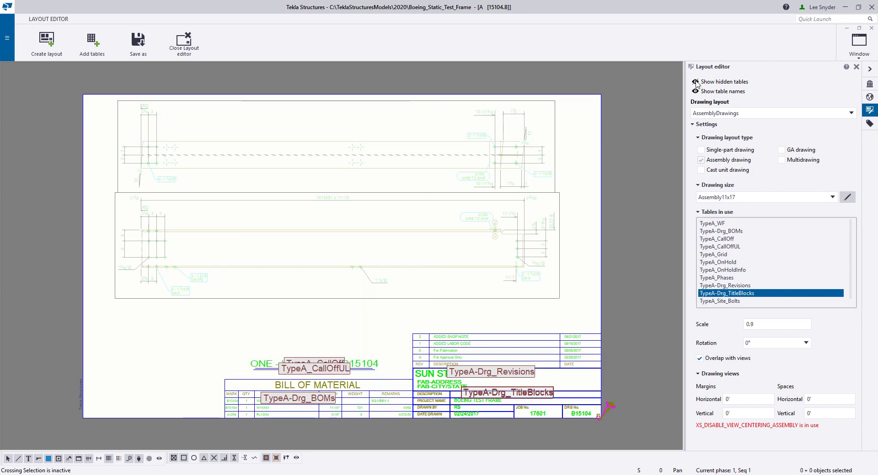
pyautogui.click(696, 82)
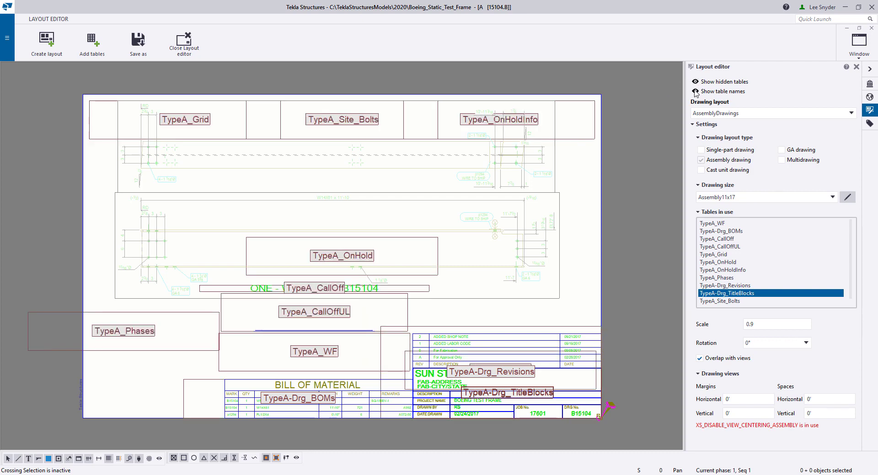
pyautogui.click(695, 91)
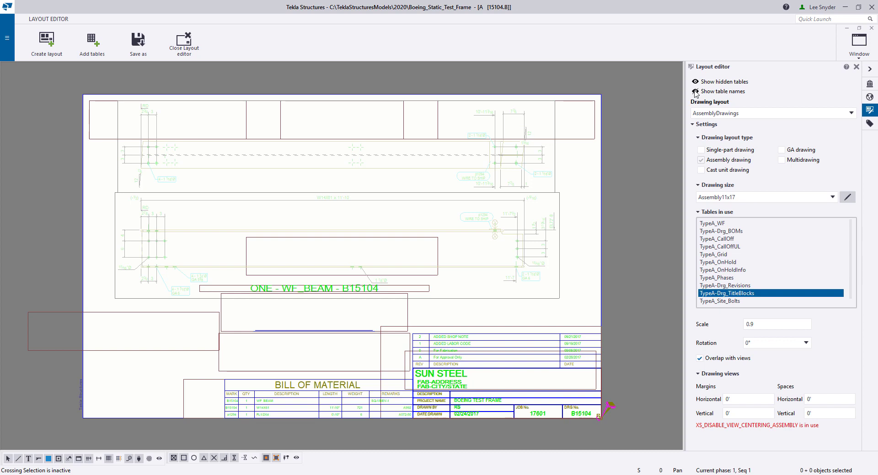
pyautogui.click(695, 91)
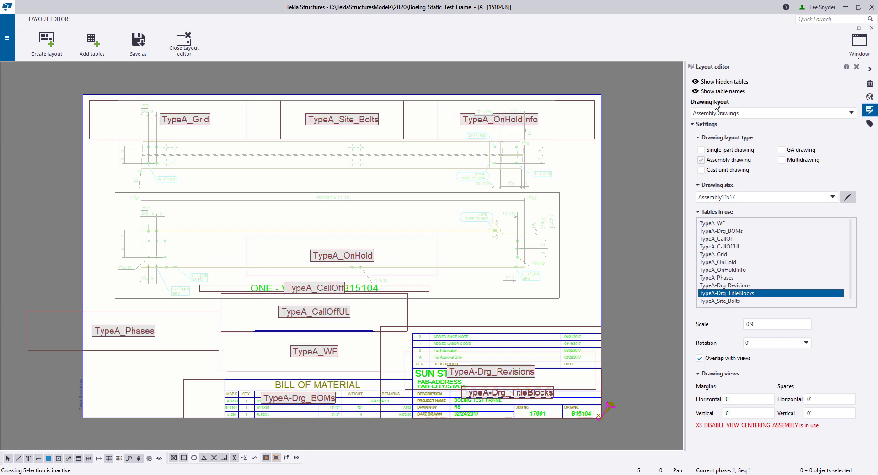
# Step: Check the layout dropdowns, keeping AssemblyDrawings as the layout and Assembly11x17 as the size
pyautogui.click(784, 118)
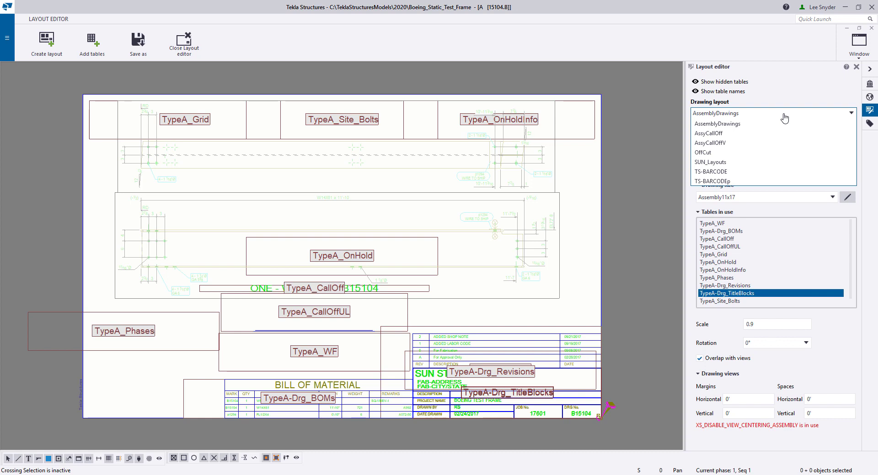
pyautogui.click(789, 111)
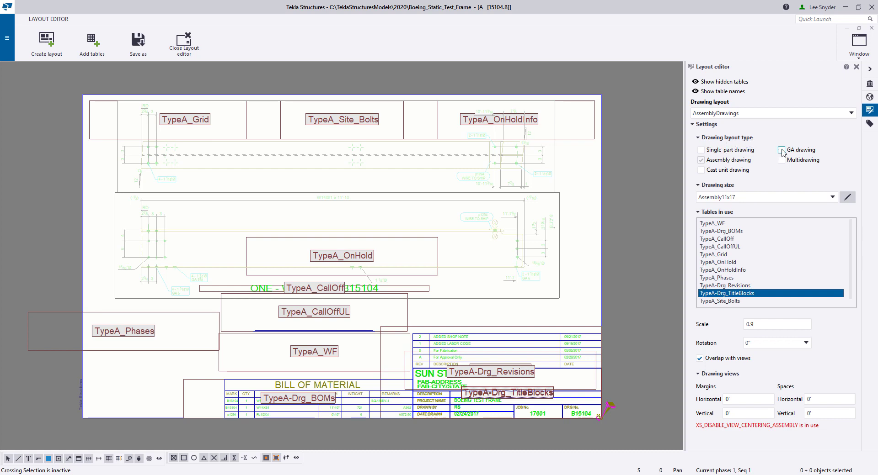
pyautogui.click(765, 198)
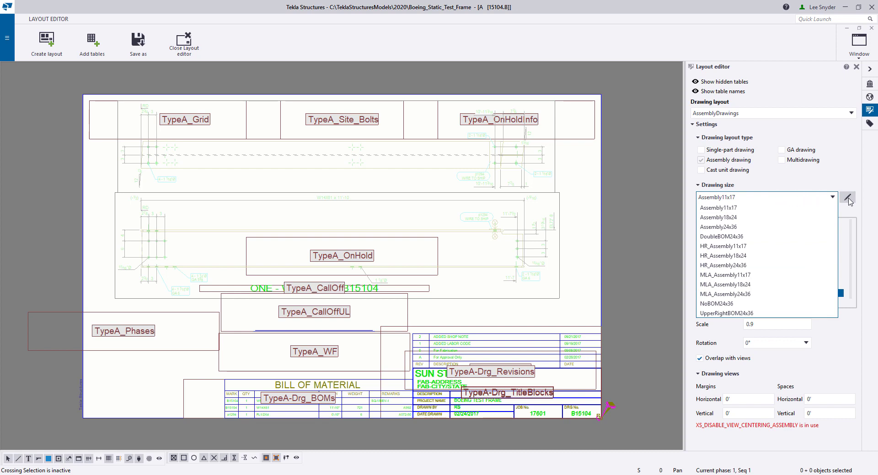
pyautogui.click(811, 195)
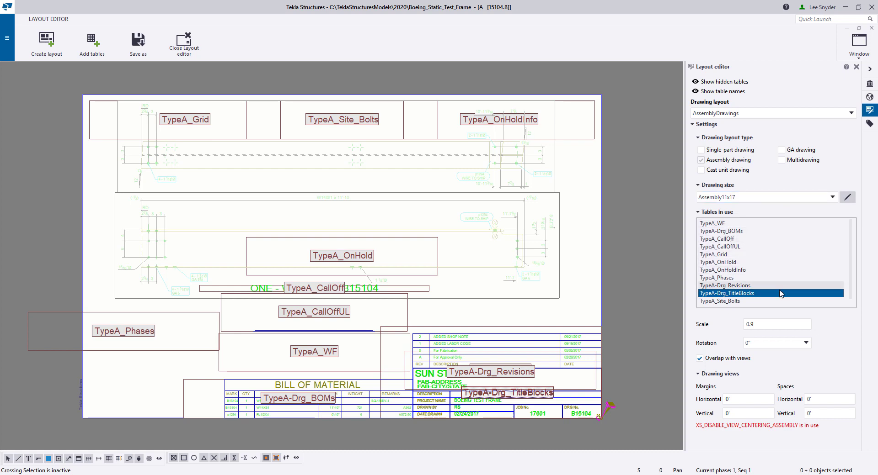
pyautogui.click(777, 343)
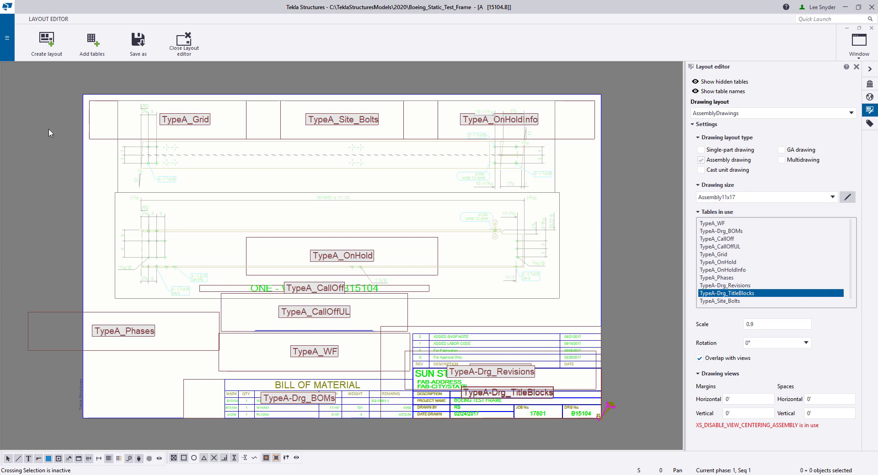
# Step: Create a layout called 'Trimble Solutions USA' using the Tabloid (11x17) drawing size
pyautogui.click(58, 45)
pyautogui.click(395, 219)
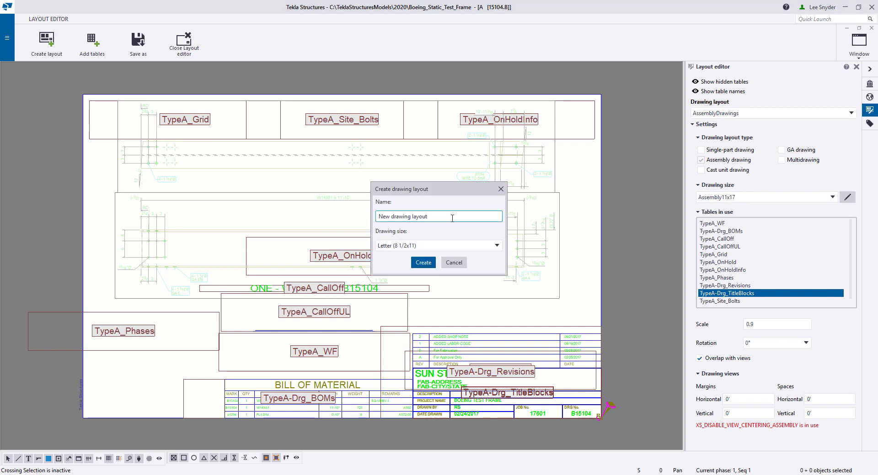
pyautogui.hotkey('ctrl', 'a')
pyautogui.write('Trimble So')
pyautogui.click(426, 246)
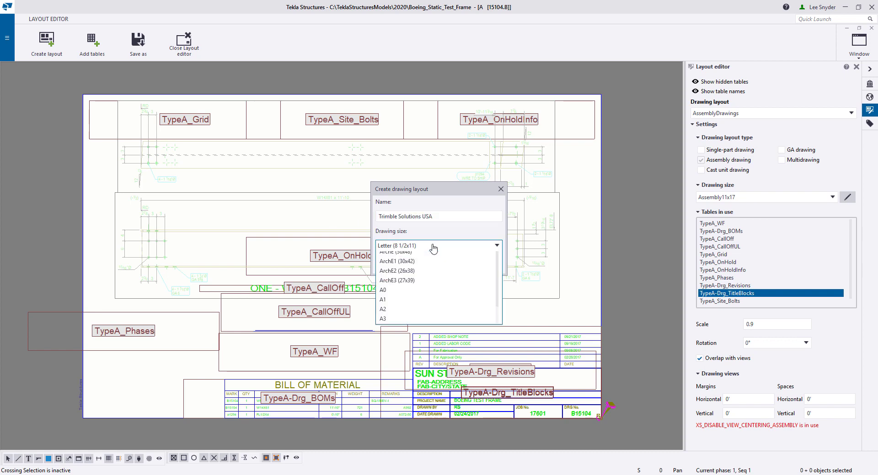
pyautogui.click(411, 266)
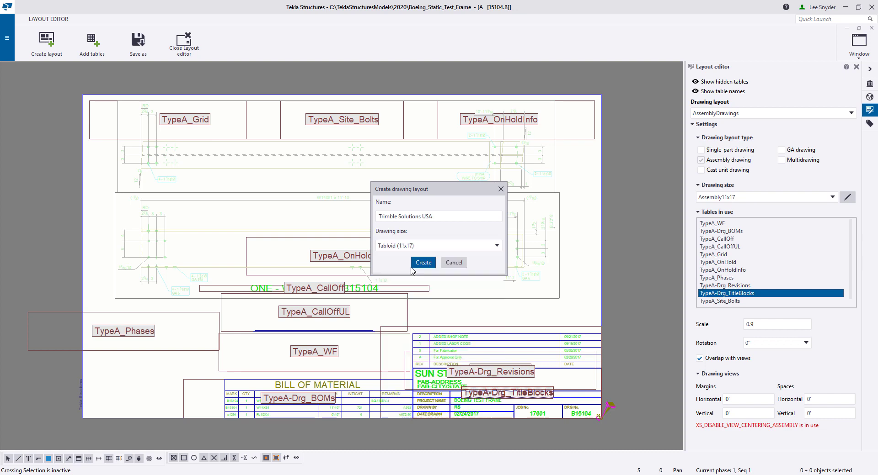
pyautogui.click(422, 264)
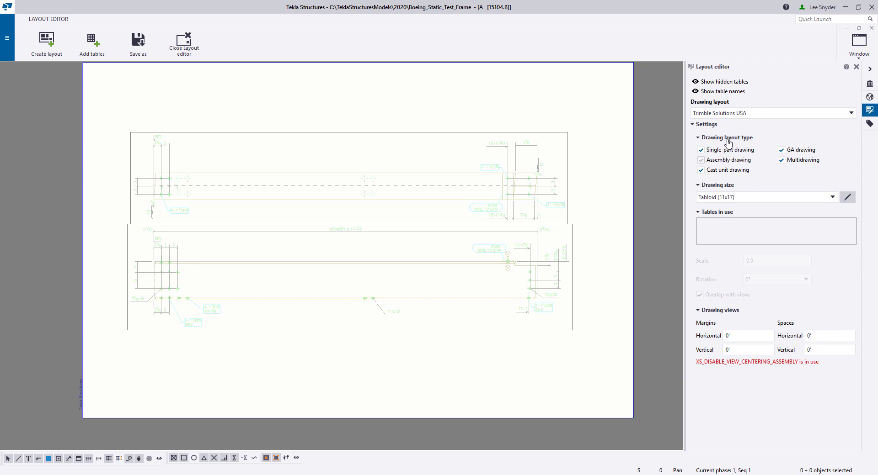
# Step: Untick GA drawing, Multidrawing and Cast unit drawing, then bring up the Available tables list
pyautogui.click(781, 150)
pyautogui.click(781, 160)
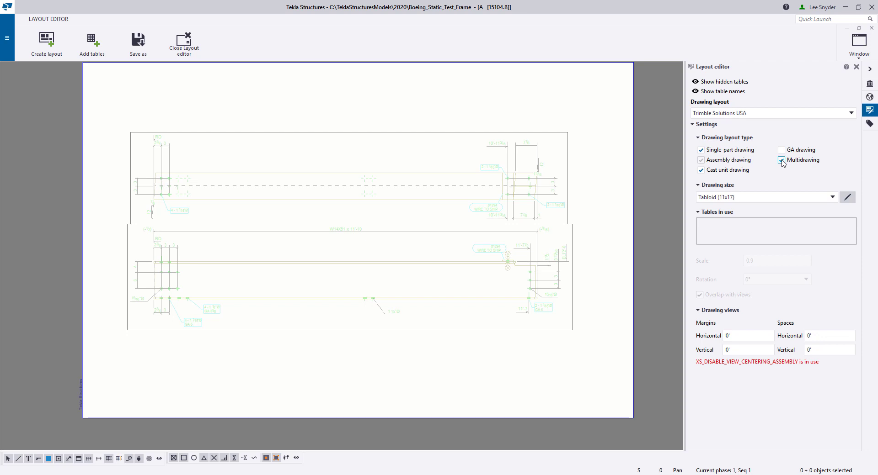
pyautogui.click(701, 170)
pyautogui.click(93, 44)
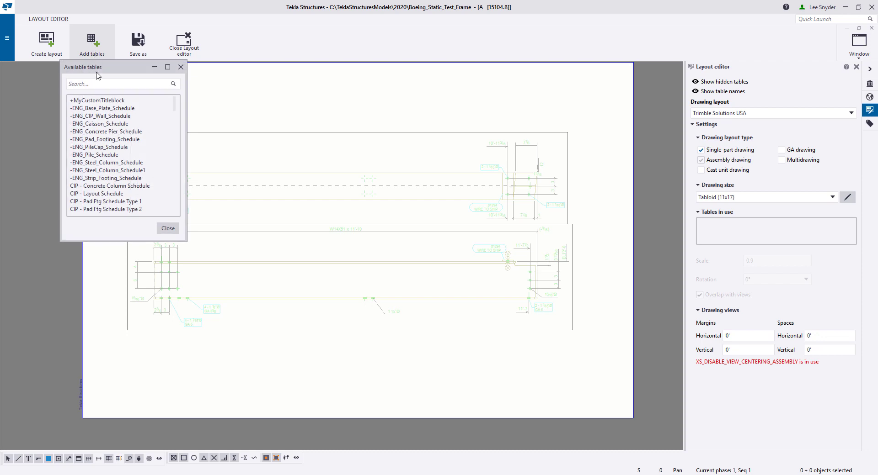
# Step: Insert the +MyCustomTitleblock table and move it into the sheet's bottom-right corner
pyautogui.click(109, 100)
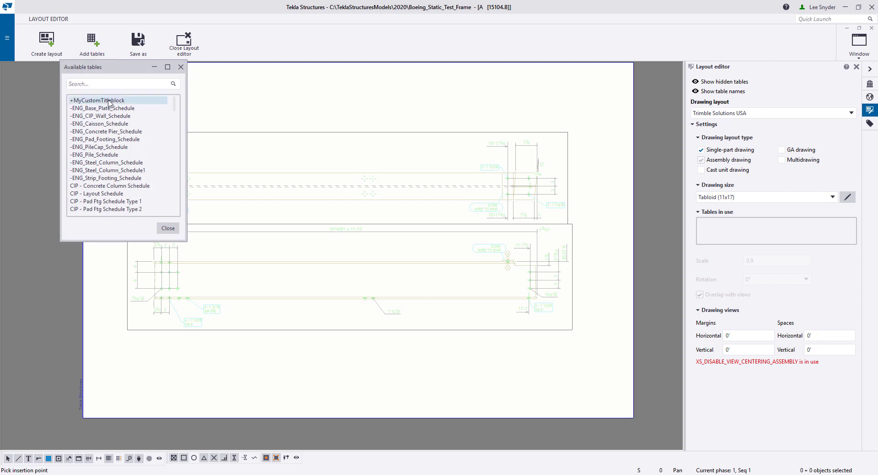
pyautogui.click(633, 418)
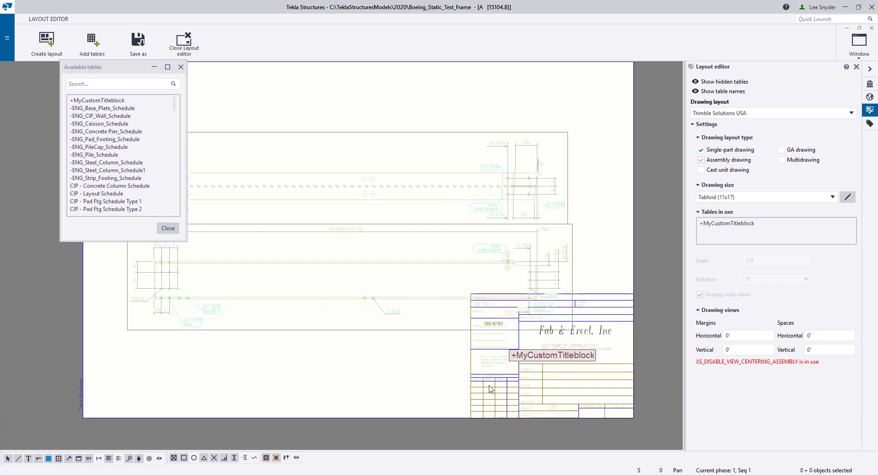
pyautogui.click(519, 375)
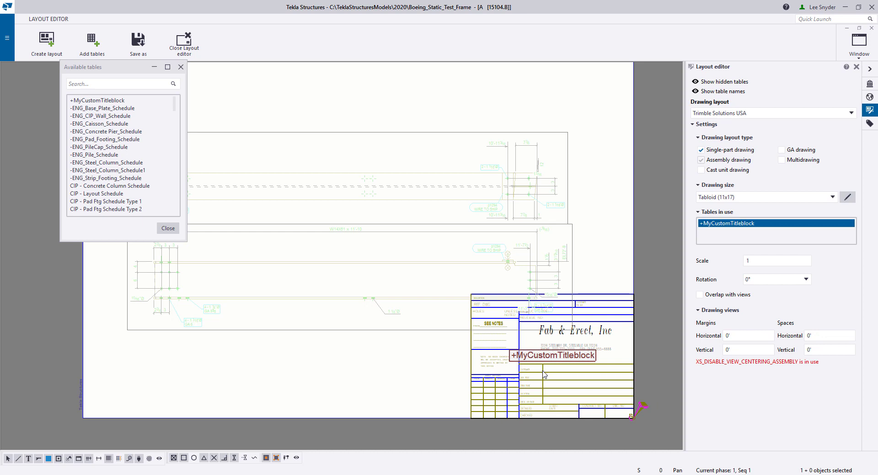
pyautogui.moveTo(541, 374)
pyautogui.mouseDown()
pyautogui.moveTo(432, 371)
pyautogui.moveTo(563, 247)
pyautogui.moveTo(553, 153)
pyautogui.moveTo(534, 137)
pyautogui.moveTo(402, 146)
pyautogui.moveTo(368, 160)
pyautogui.moveTo(354, 226)
pyautogui.moveTo(301, 352)
pyautogui.moveTo(305, 393)
pyautogui.moveTo(304, 375)
pyautogui.moveTo(89, 409)
pyautogui.moveTo(346, 376)
pyautogui.moveTo(538, 376)
pyautogui.mouseUp()
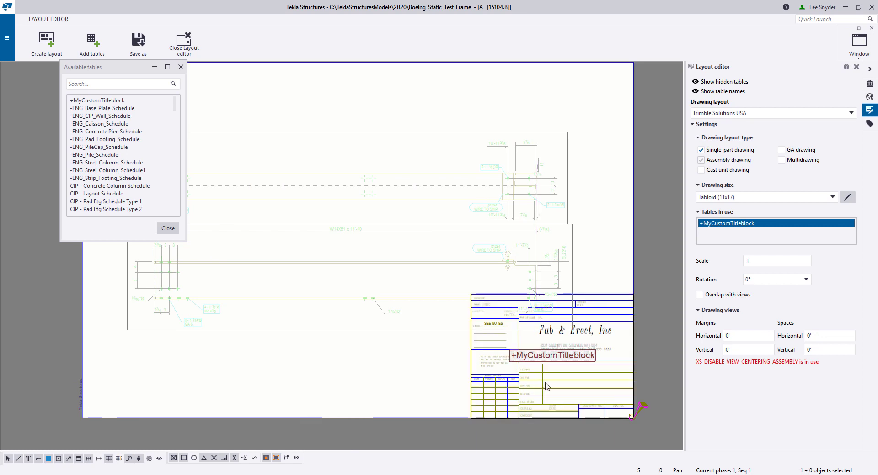
pyautogui.rightClick(630, 415)
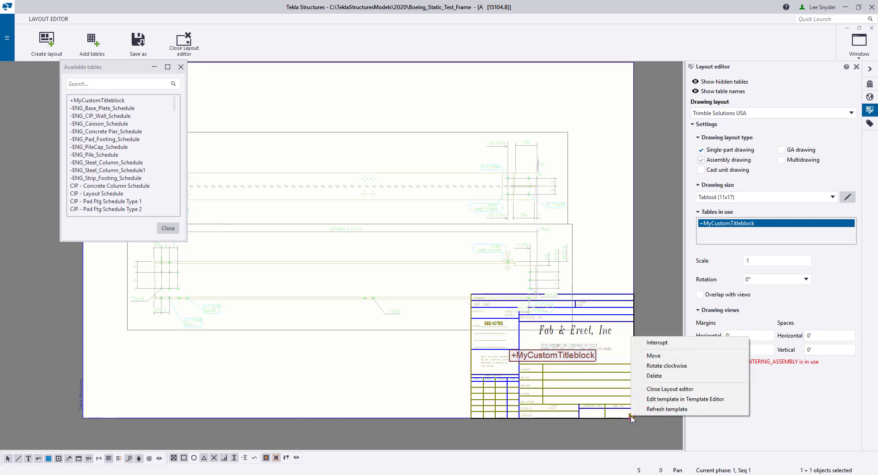
pyautogui.click(651, 361)
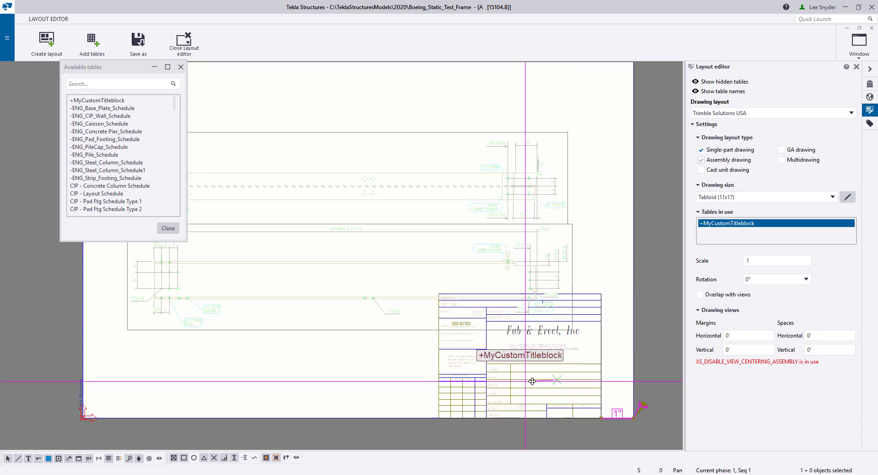
pyautogui.click(557, 378)
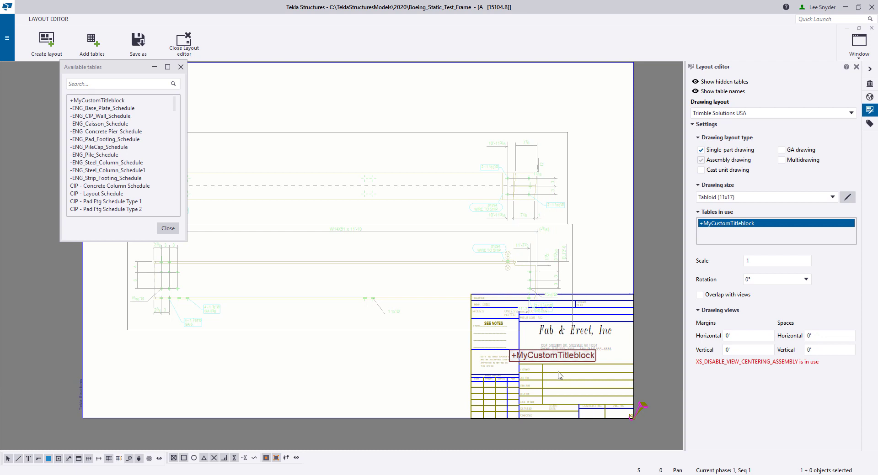
pyautogui.click(117, 84)
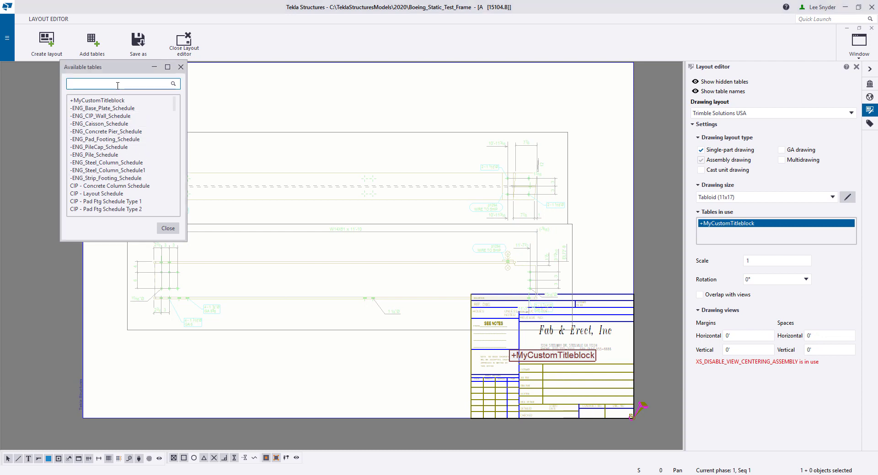
# Step: Find 'bom' and place the TypeA-Drg_BOMs table along the bottom of the sheet
pyautogui.write('bom')
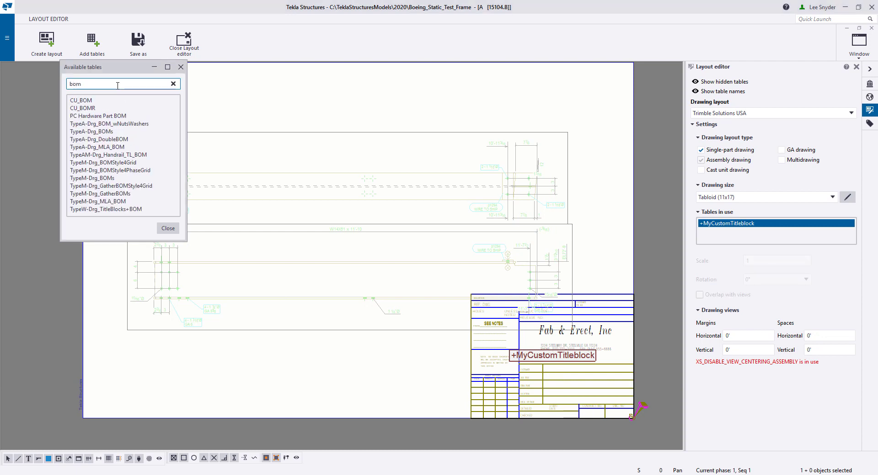
pyautogui.click(107, 133)
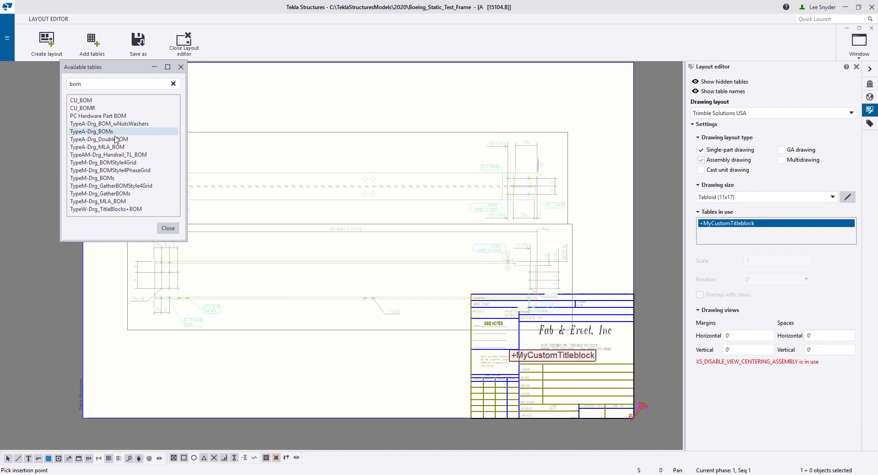
pyautogui.click(467, 418)
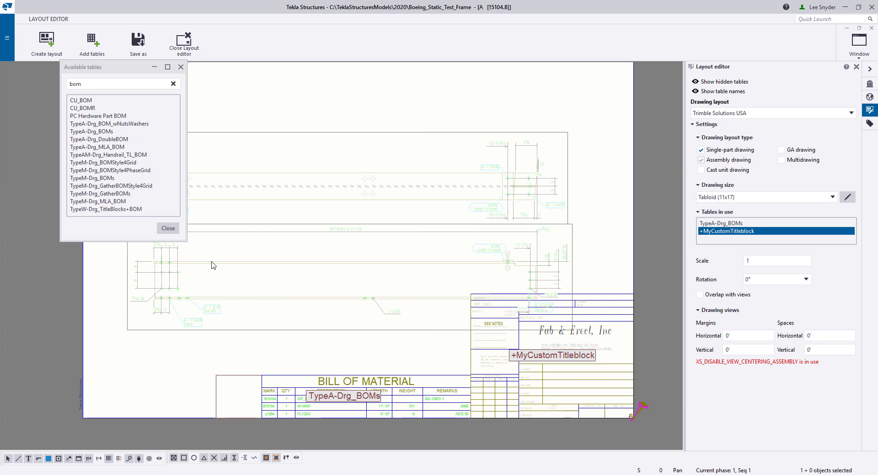
# Step: Find 'call' and place TypeA_CallOffUL freely, moving it to sit just above the BOM
pyautogui.doubleClick(93, 84)
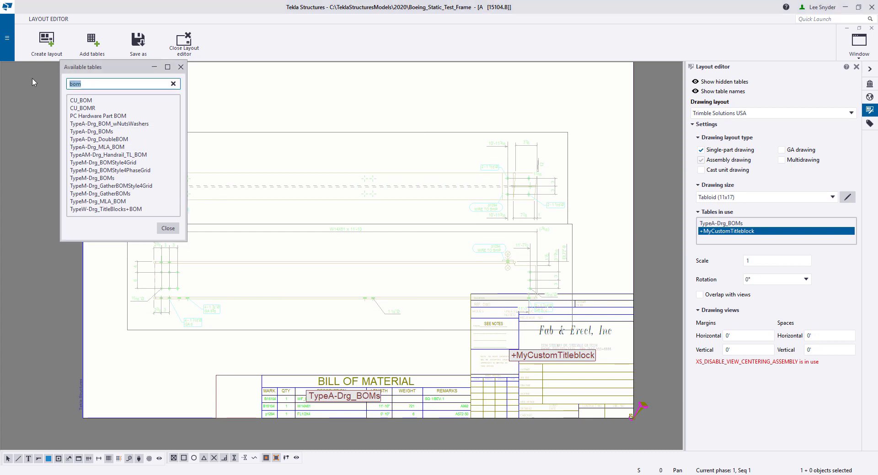
pyautogui.write('call')
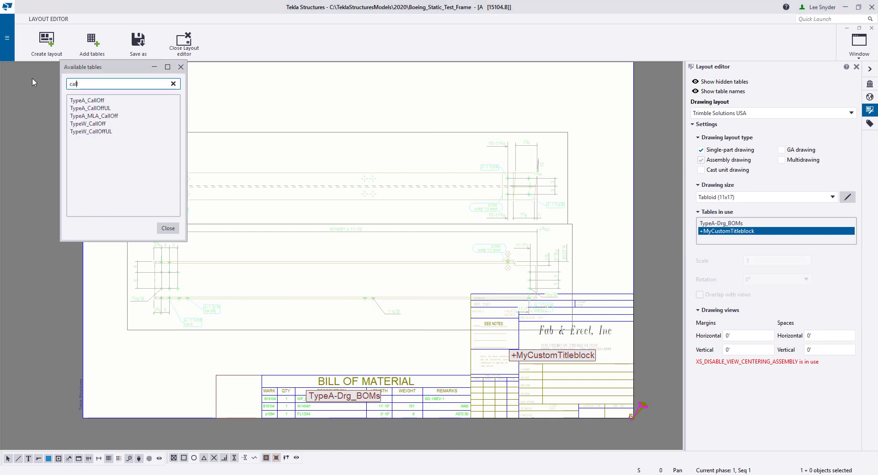
pyautogui.click(99, 109)
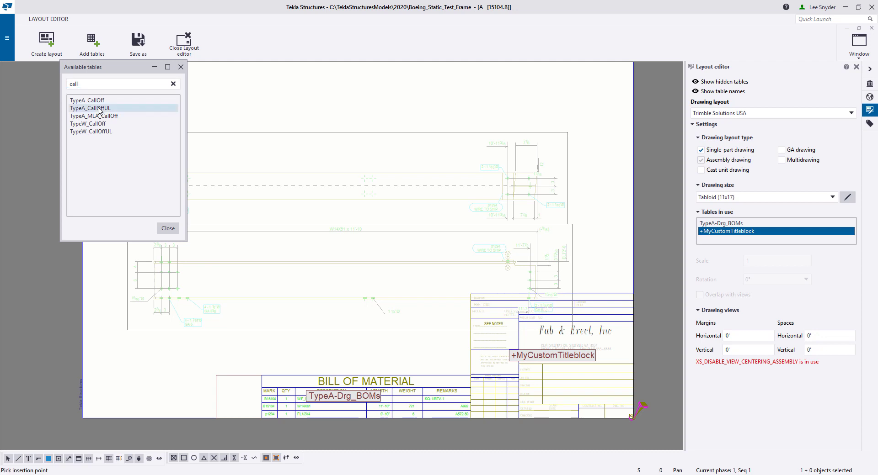
pyautogui.rightClick(303, 342)
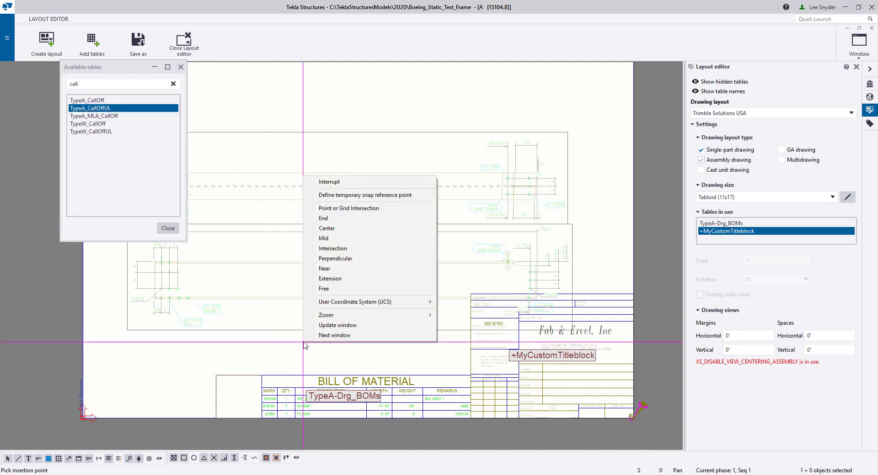
pyautogui.click(323, 288)
pyautogui.click(339, 349)
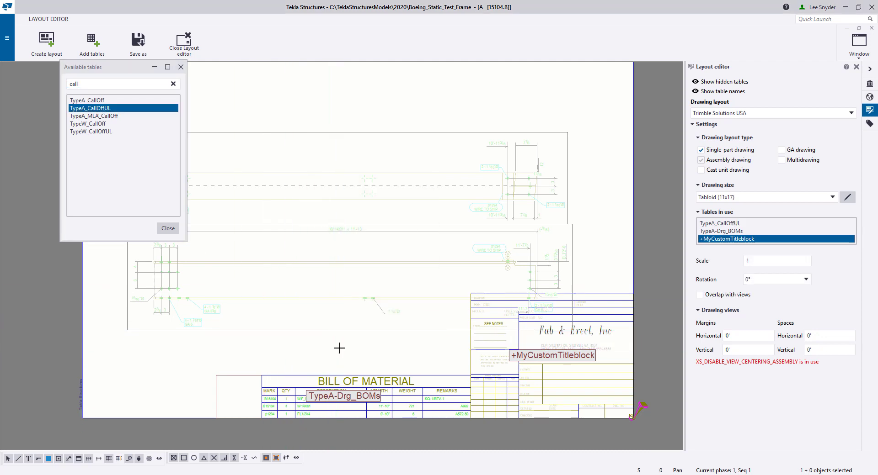
pyautogui.click(418, 350)
pyautogui.moveTo(418, 350); pyautogui.dragTo(418, 359)
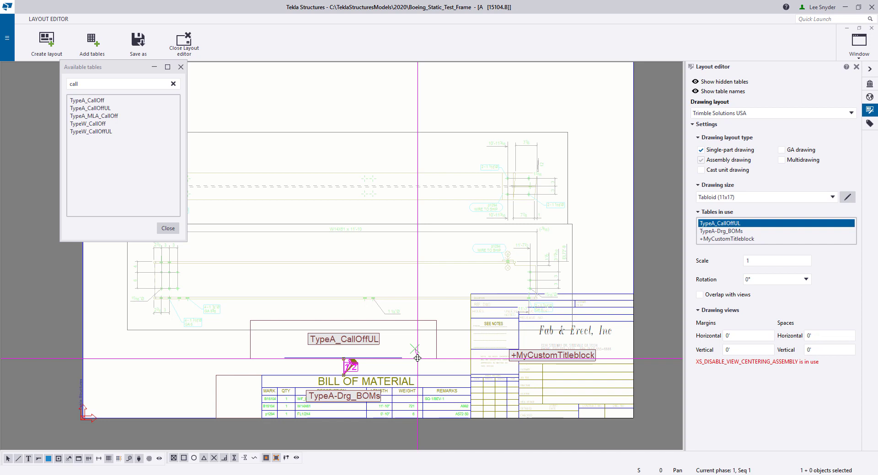
pyautogui.moveTo(417, 359); pyautogui.dragTo(418, 360)
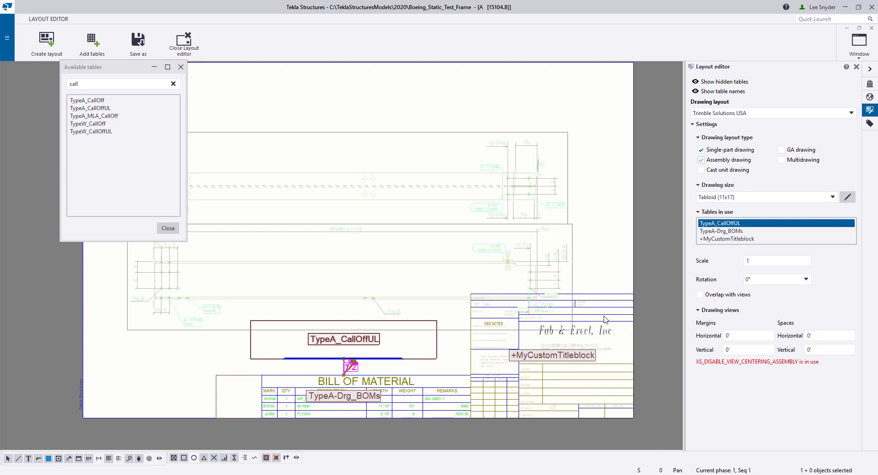
# Step: Set the horizontal view margin to .25 and the vertical space between views to .125
pyautogui.click(724, 331)
pyautogui.press('Return')
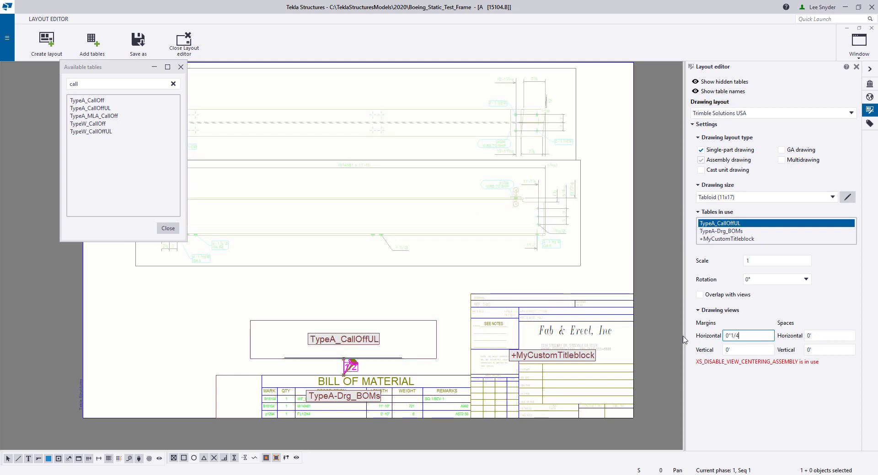
pyautogui.scroll(-3, 426, 297)
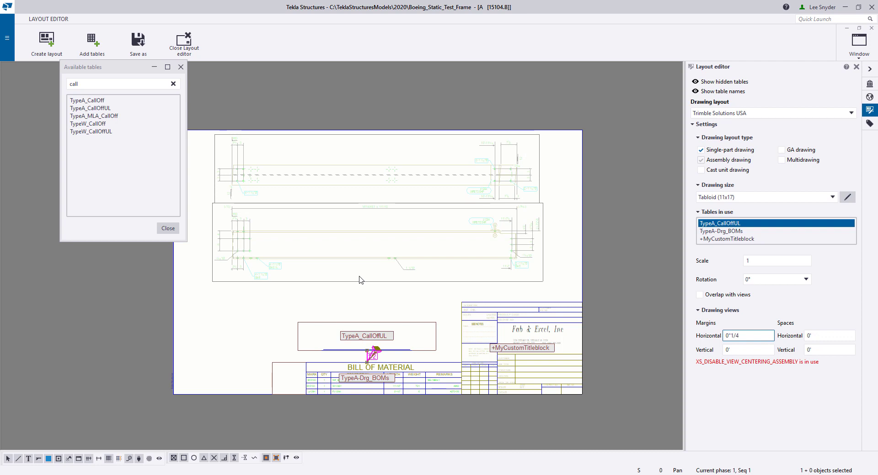
pyautogui.scroll(3, 540, 208)
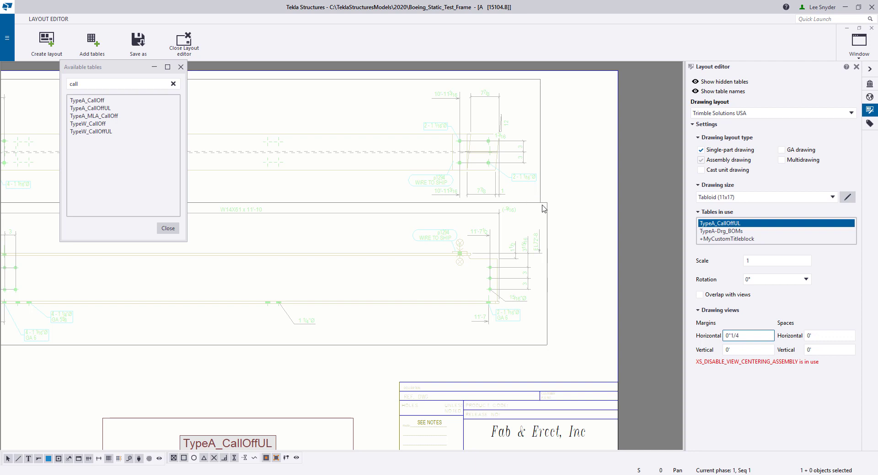
pyautogui.click(828, 350)
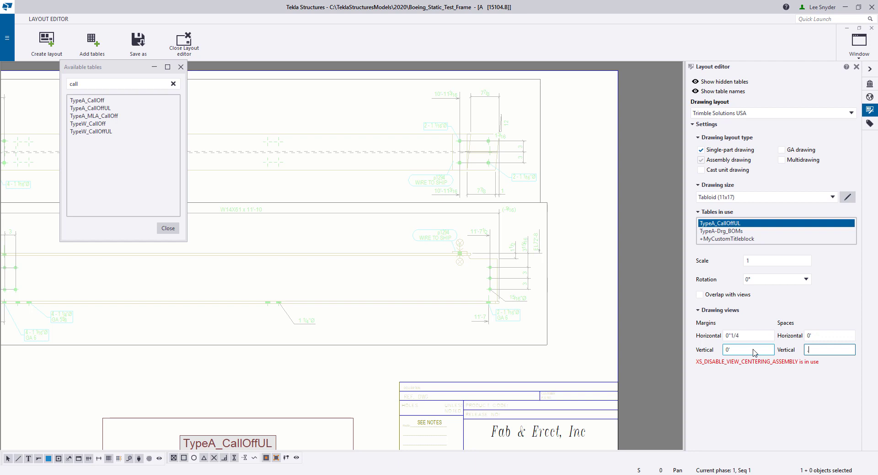
pyautogui.write('.125')
pyautogui.press('Return')
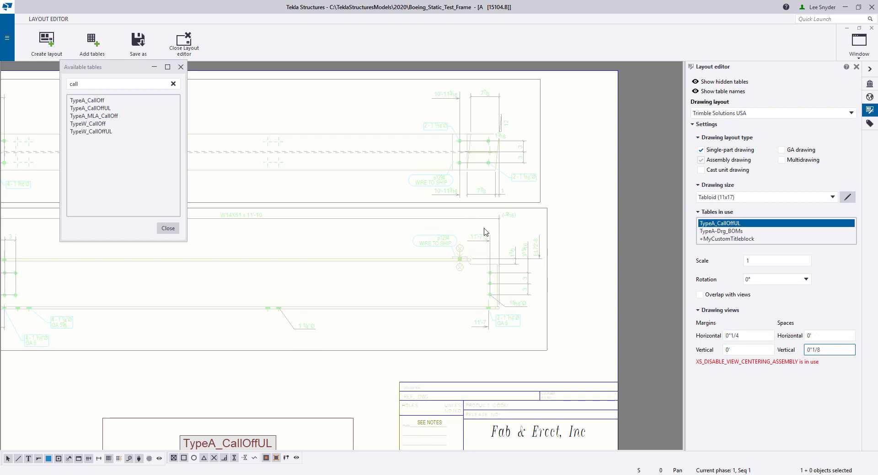
# Step: Set the horizontal space to .125 and vertical margin to .25, then close Available tables
pyautogui.click(827, 335)
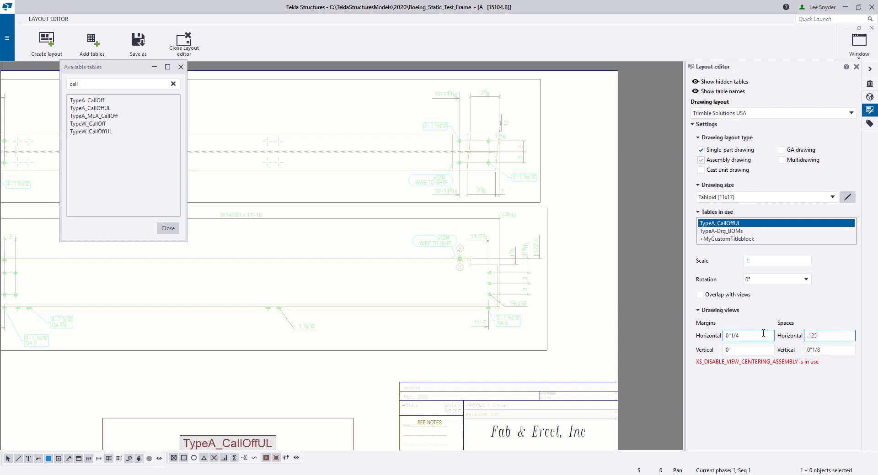
pyautogui.write('.125')
pyautogui.click(745, 350)
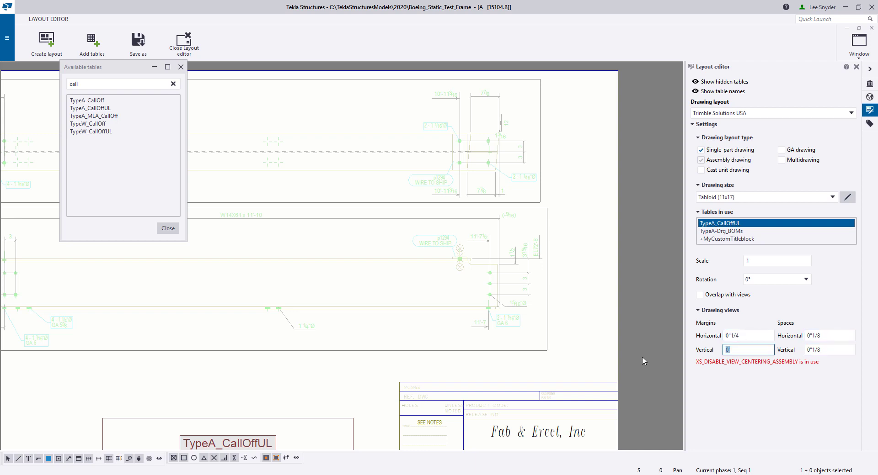
pyautogui.write('.25')
pyautogui.press('Return')
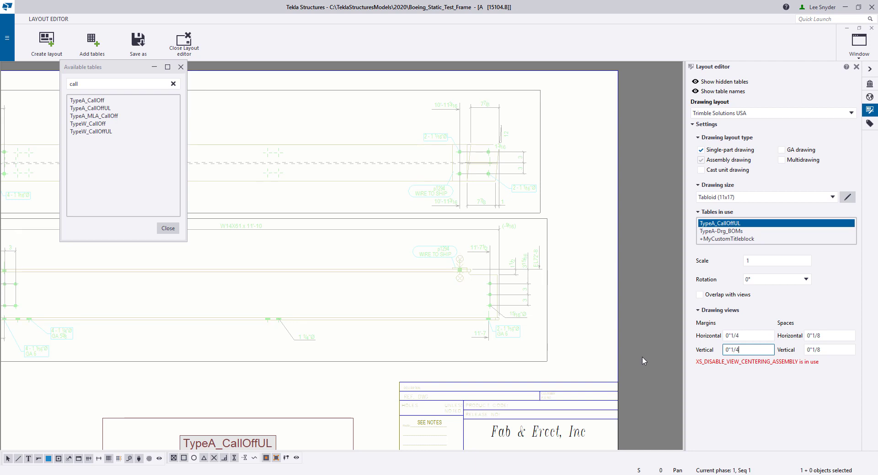
pyautogui.moveTo(354, 352)
pyautogui.mouseDown(button='middle')
pyautogui.moveTo(418, 306)
pyautogui.moveTo(421, 288)
pyautogui.mouseUp(button='middle')
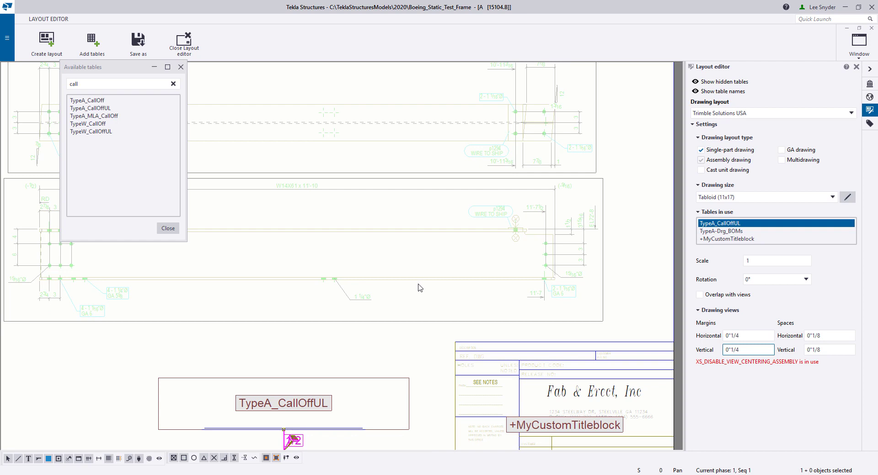
pyautogui.scroll(-1, 421, 288)
pyautogui.click(168, 228)
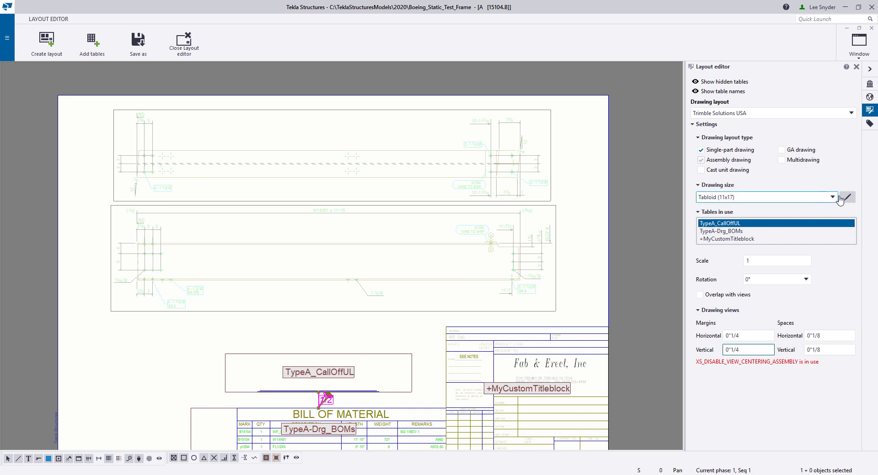
# Step: Open Drawing size settings and confirm Tabloid (11x17) stays as the sheet size
pyautogui.click(847, 198)
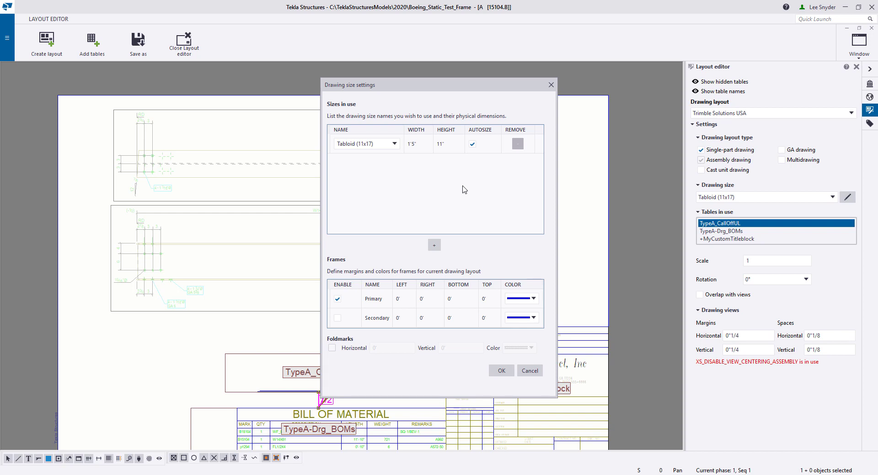
pyautogui.click(393, 144)
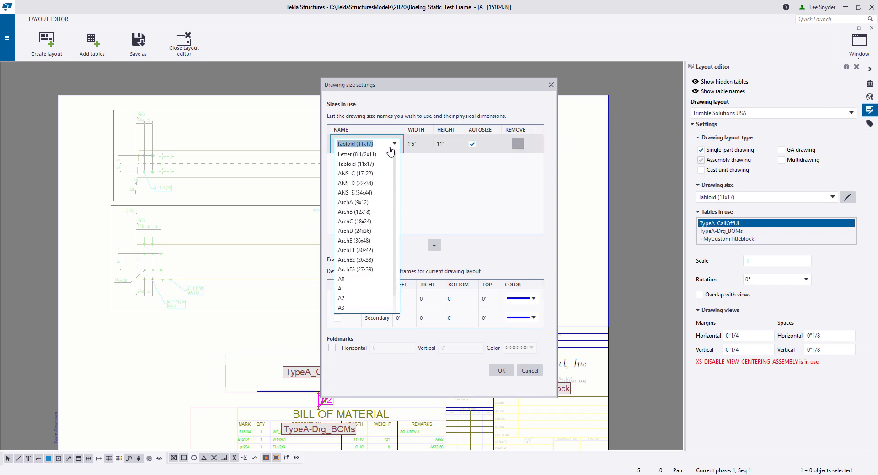
pyautogui.click(394, 145)
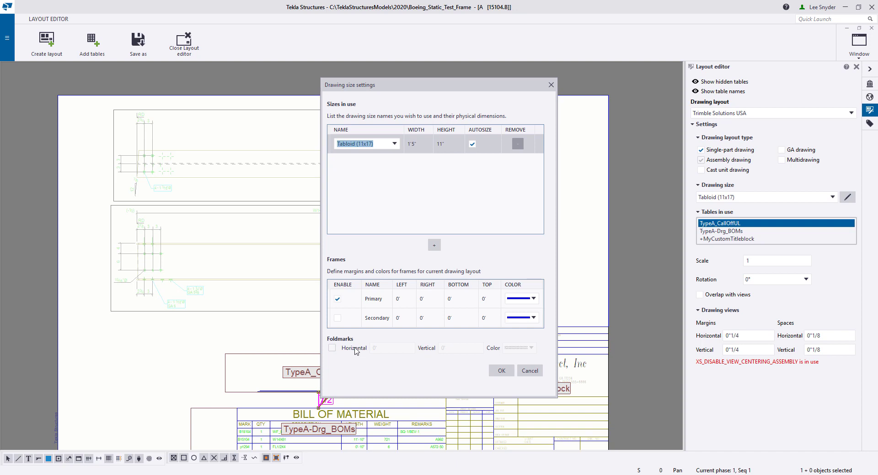
# Step: Add a second drawing size row and set it to Letter (8 1/2x11)
pyautogui.click(435, 247)
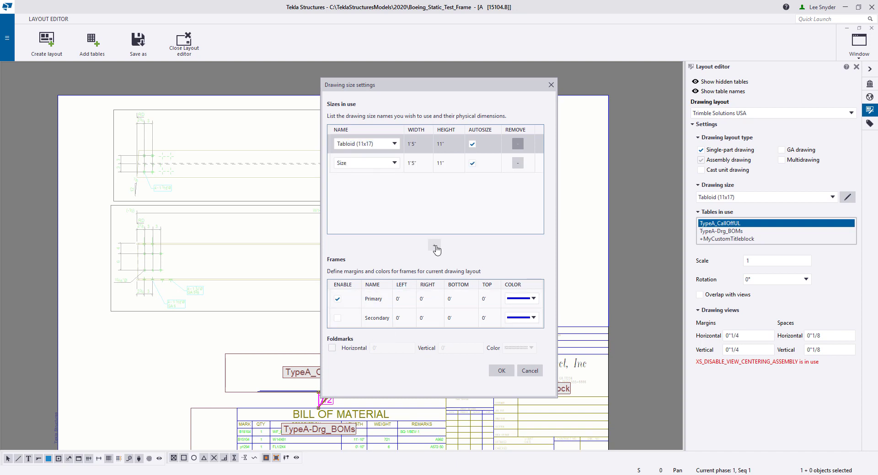
pyautogui.click(380, 166)
pyautogui.click(379, 167)
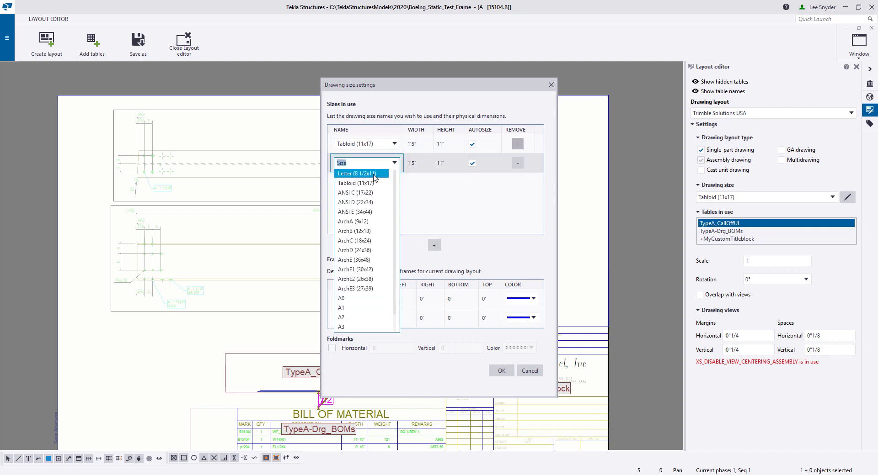
pyautogui.click(374, 174)
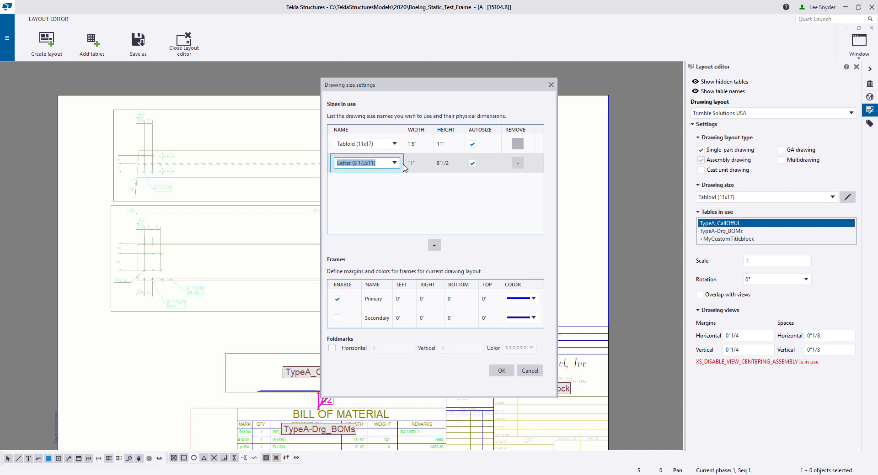
pyautogui.click(442, 164)
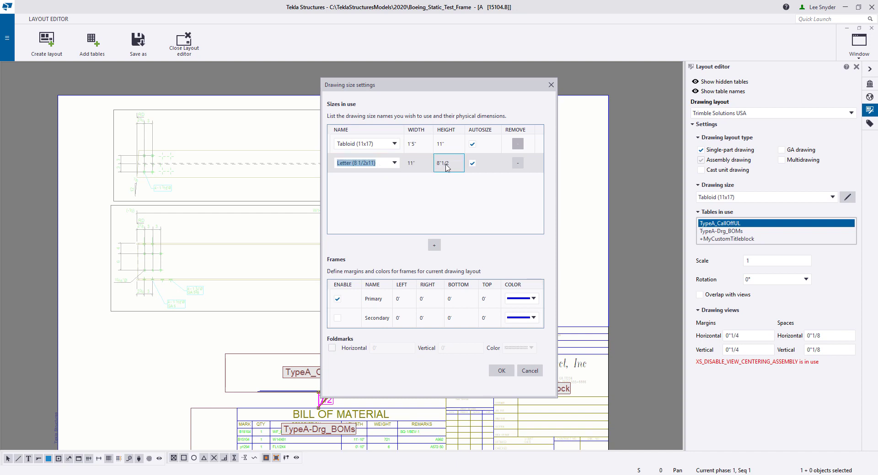
pyautogui.write('Letter')
# Step: Change the Letter width to 11" and confirm the drawing sizes with OK
pyautogui.click(415, 163)
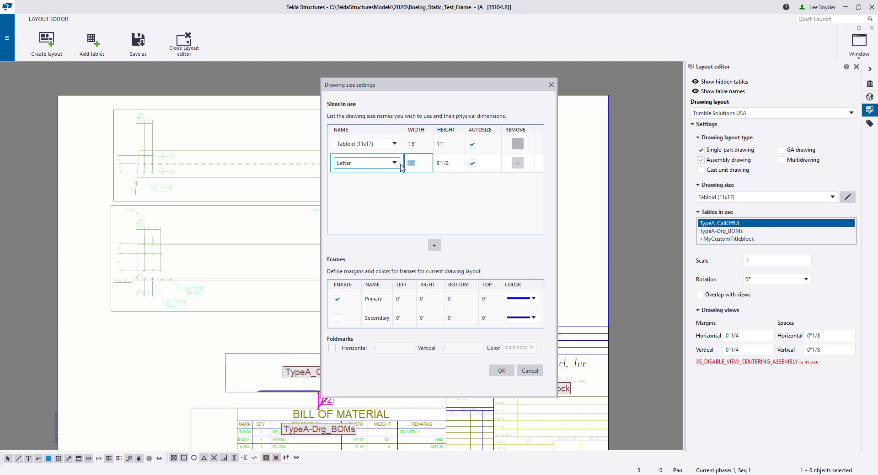
pyautogui.press('BackSpace')
pyautogui.write('0')
pyautogui.press('Return')
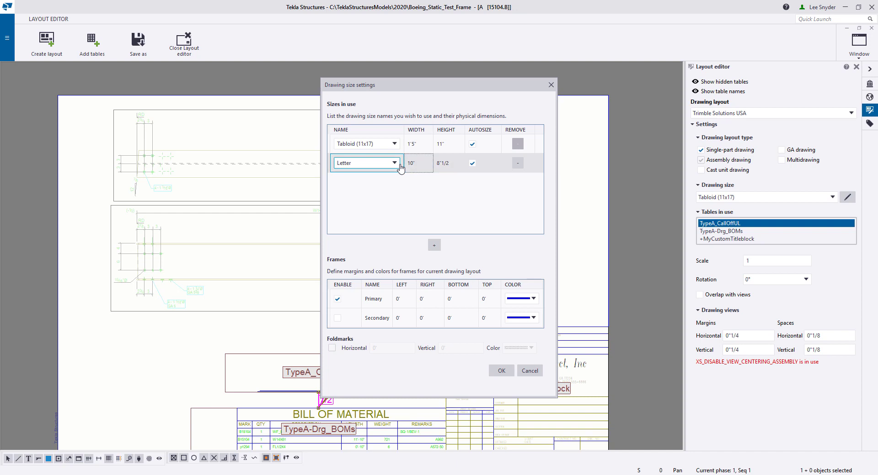
pyautogui.doubleClick(417, 163)
pyautogui.write('11')
pyautogui.press('Tab')
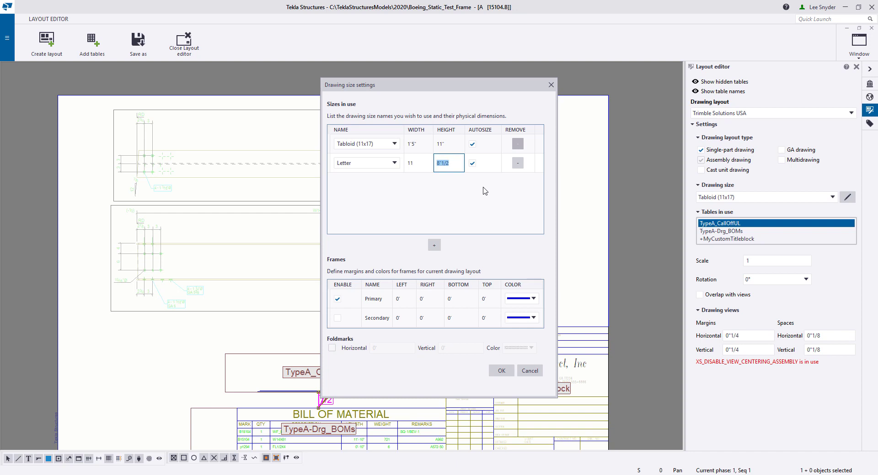
pyautogui.click(502, 371)
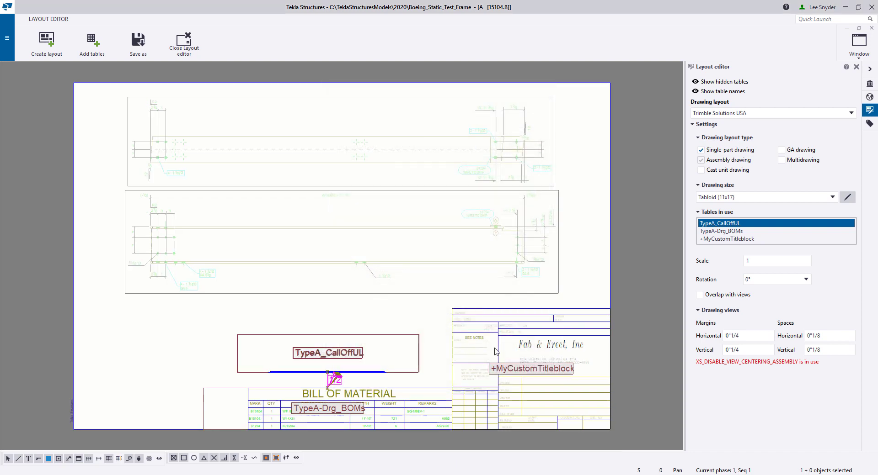
# Step: Switch to Letter, save Trimble Solutions USA with Letter ticked, and reselect Letter for preview
pyautogui.click(706, 198)
pyautogui.click(721, 208)
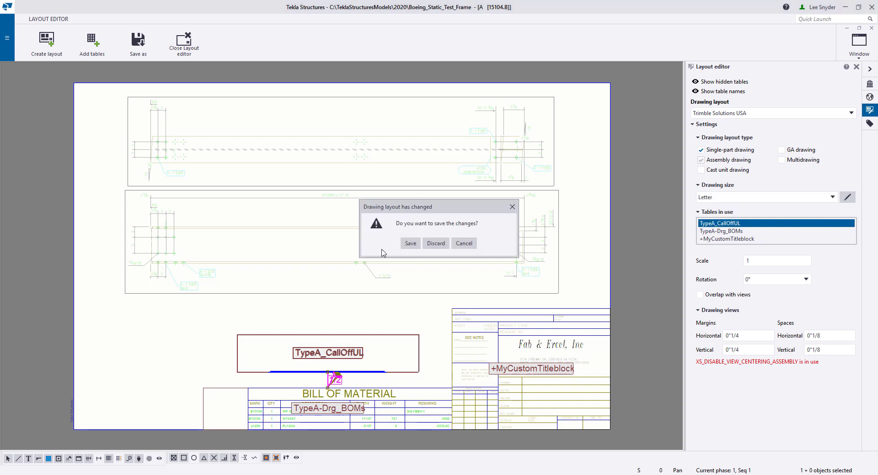
pyautogui.click(409, 246)
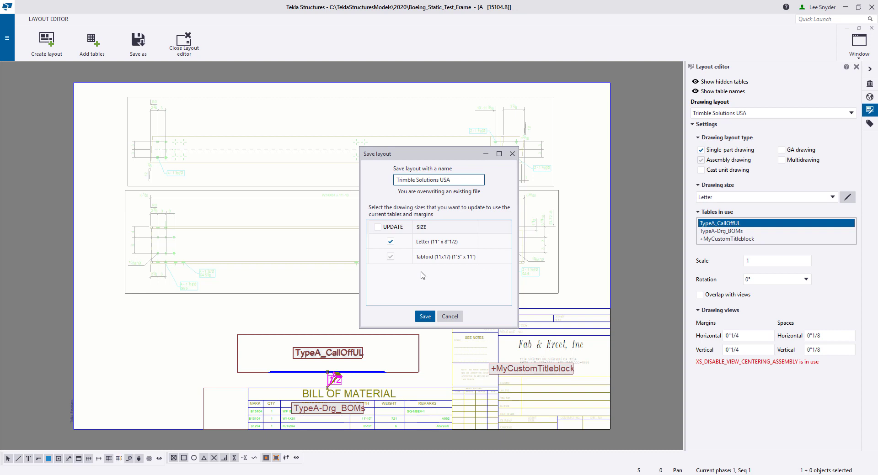
pyautogui.click(390, 241)
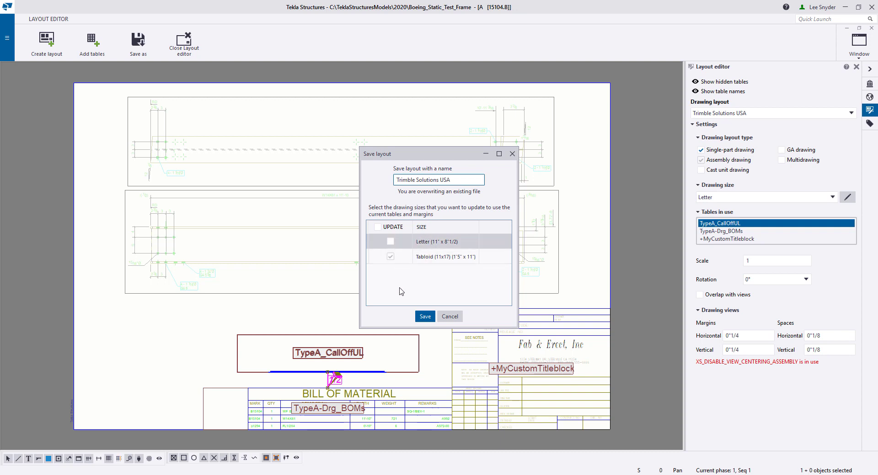
pyautogui.click(390, 242)
pyautogui.click(424, 316)
pyautogui.click(732, 197)
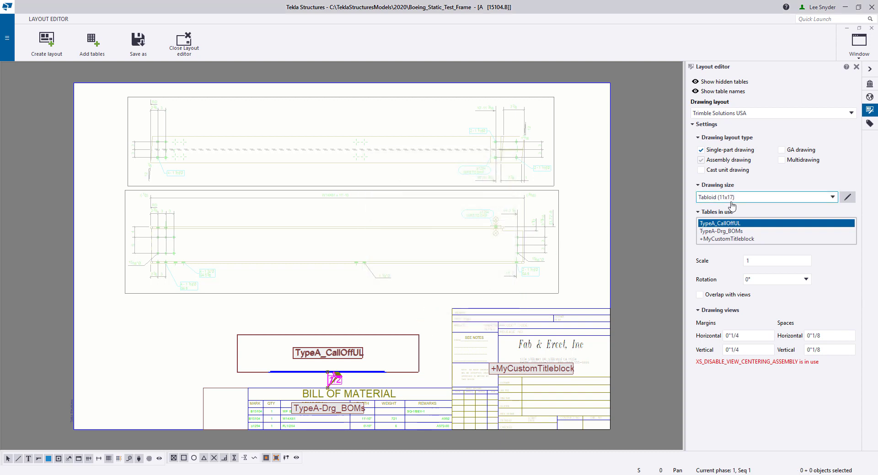
pyautogui.click(714, 212)
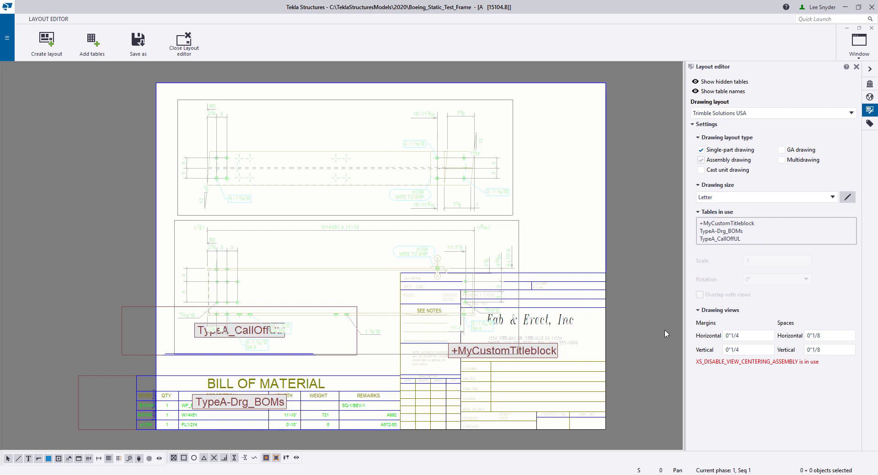
# Step: Drag the BILL OF MATERIAL table to the sheet's top edge and TypeA_CallOffUL to the bottom edge
pyautogui.click(833, 337)
pyautogui.scroll(-1, 315, 282)
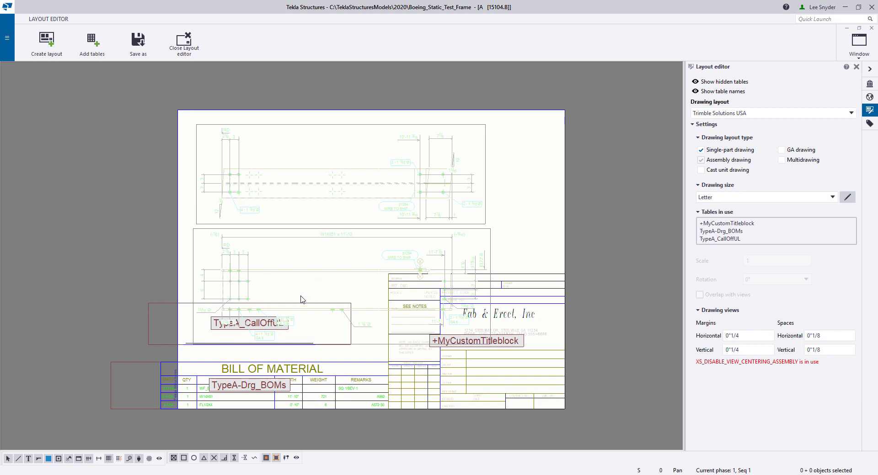
pyautogui.click(303, 374)
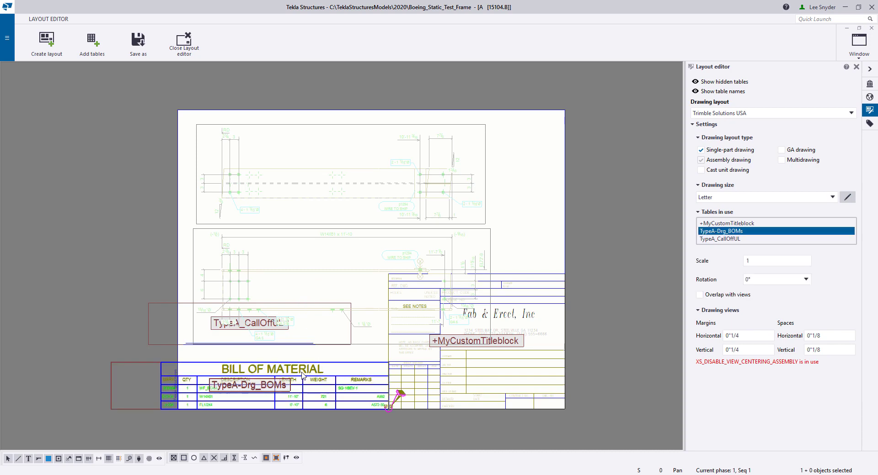
pyautogui.moveTo(304, 373); pyautogui.dragTo(475, 127)
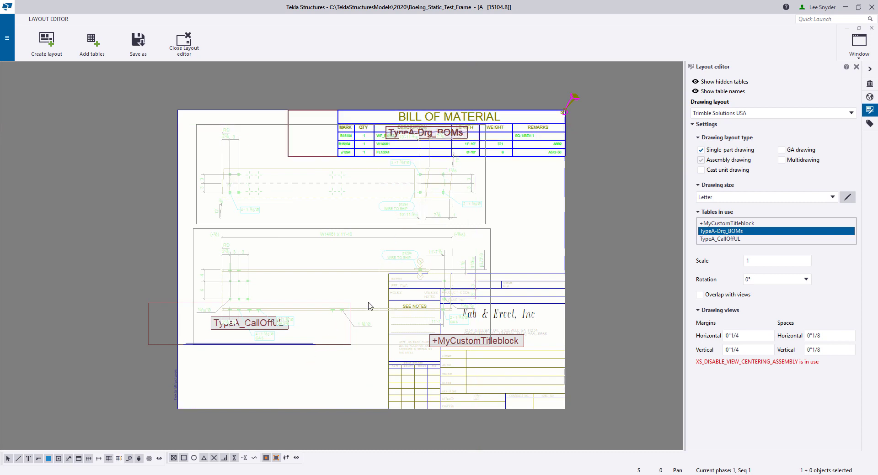
pyautogui.click(186, 306)
pyautogui.moveTo(186, 305); pyautogui.dragTo(292, 365)
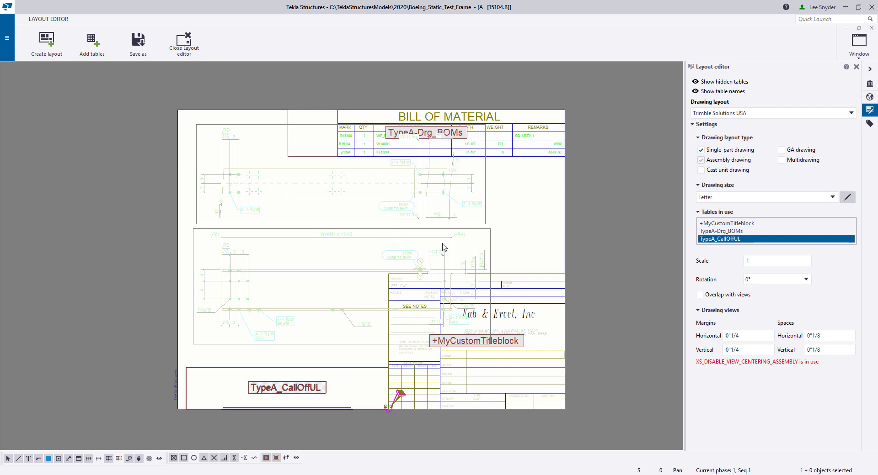
# Step: Swap the Letter drawing size to portrait, then back to landscape
pyautogui.click(847, 198)
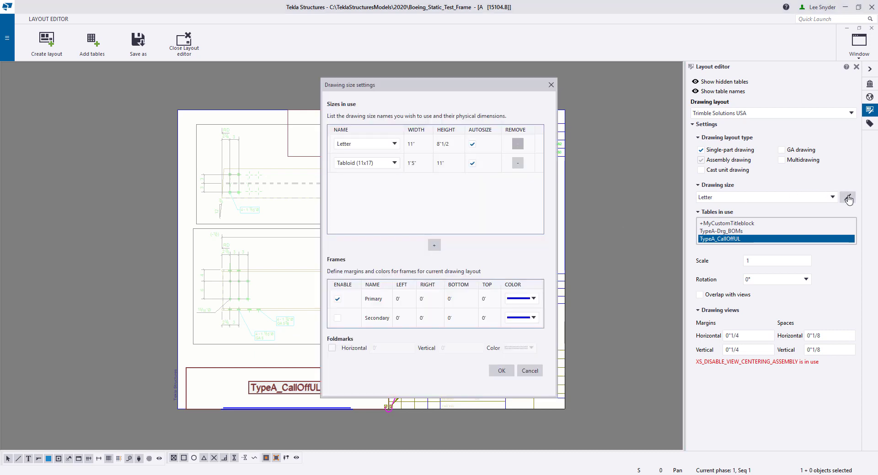
pyautogui.click(417, 146)
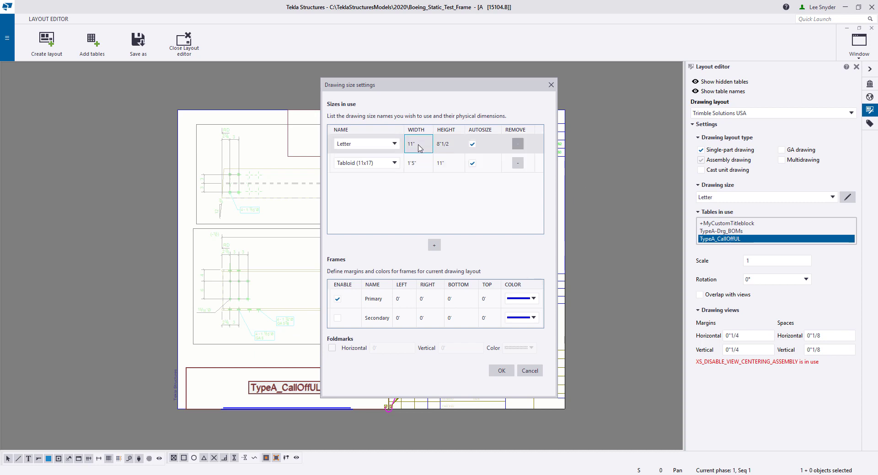
pyautogui.rightClick(418, 147)
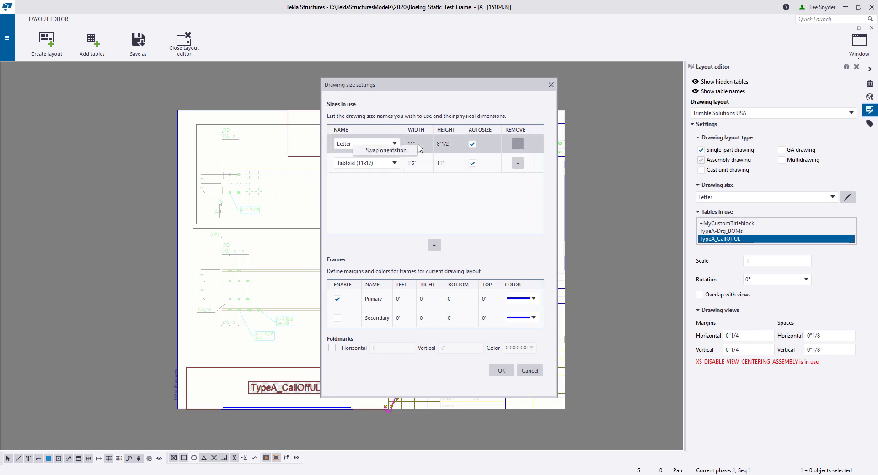
pyautogui.click(398, 151)
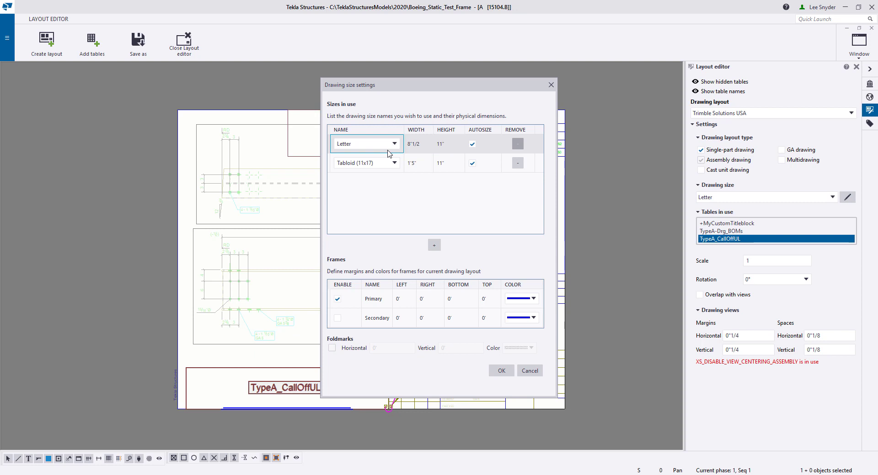
pyautogui.click(501, 371)
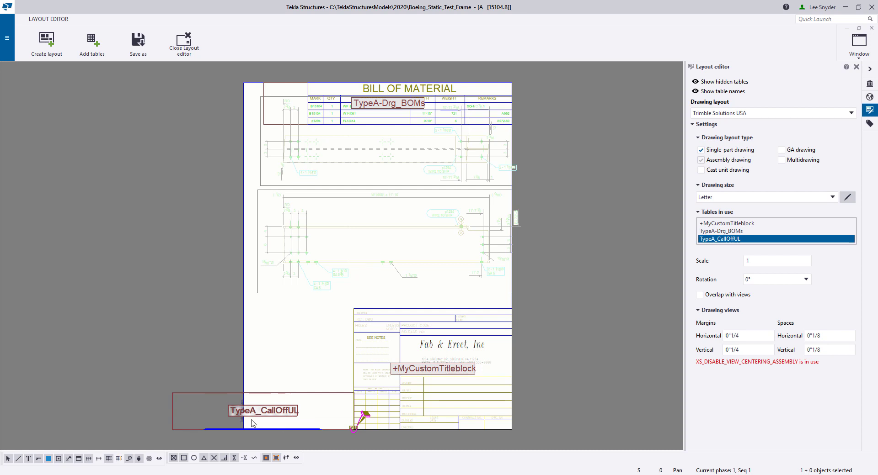
pyautogui.click(847, 197)
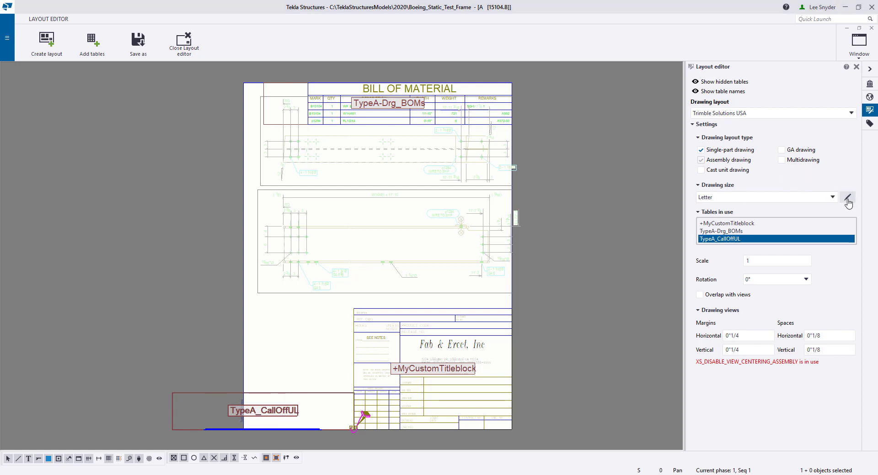
pyautogui.rightClick(417, 145)
pyautogui.click(394, 149)
pyautogui.click(502, 371)
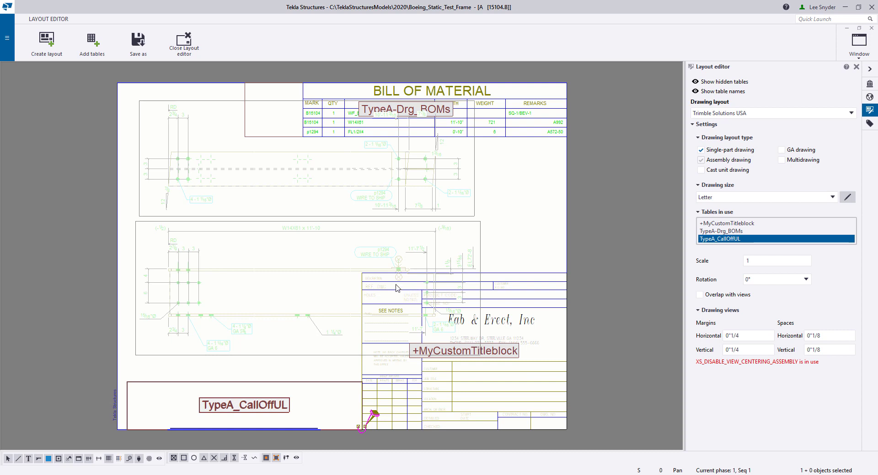
# Step: Close the layout editor, saving the Trimble Solutions USA layout
pyautogui.click(185, 52)
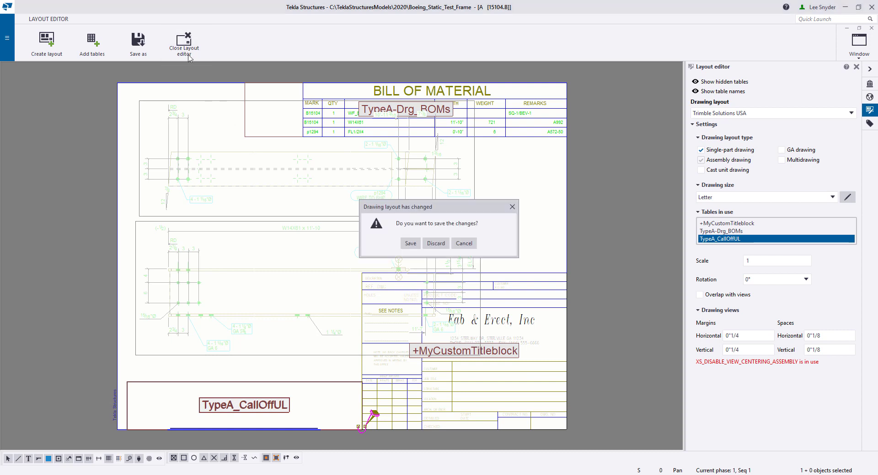
pyautogui.click(411, 245)
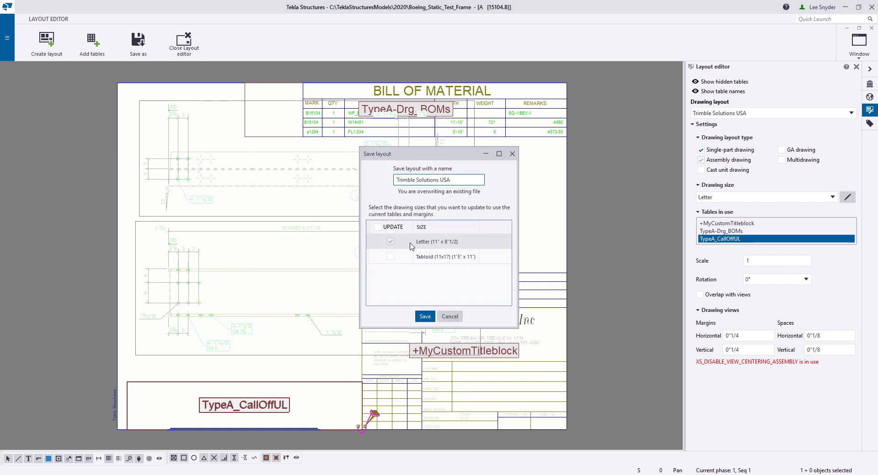
pyautogui.click(425, 315)
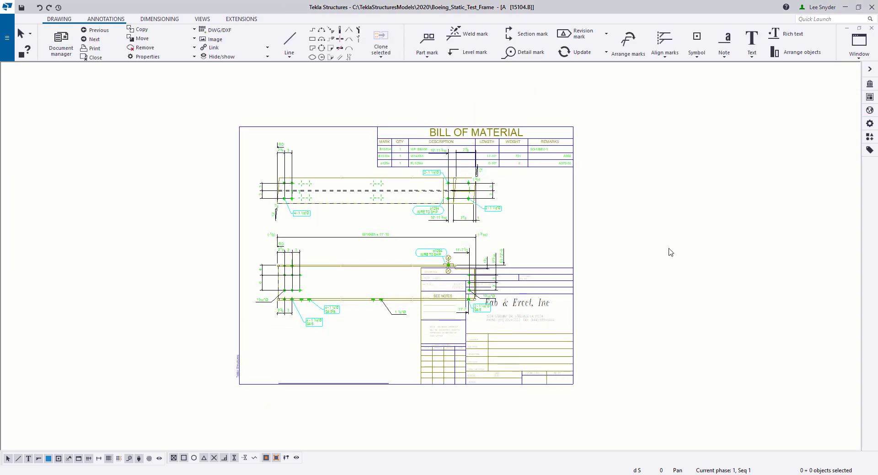
# Step: In the assembly drawing's layout properties, change Drawing size to Tabloid (11x17) and apply it
pyautogui.doubleClick(668, 251)
pyautogui.moveTo(492, 269); pyautogui.dragTo(400, 263, button='middle')
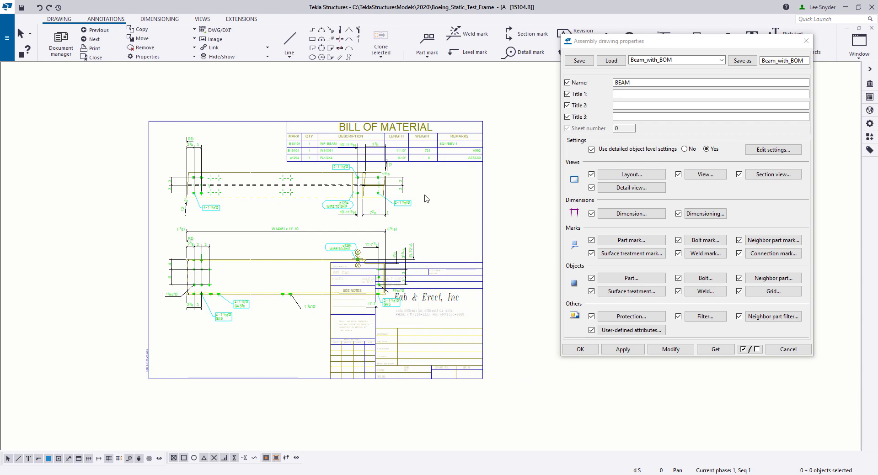
pyautogui.click(632, 174)
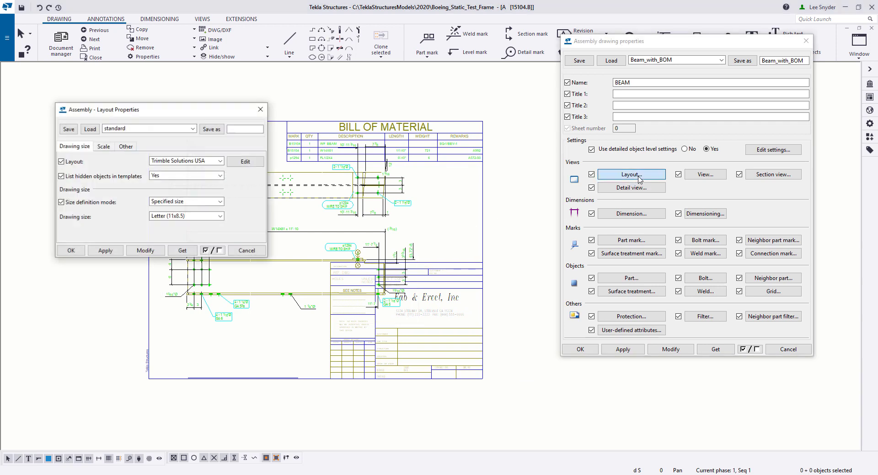
pyautogui.click(189, 216)
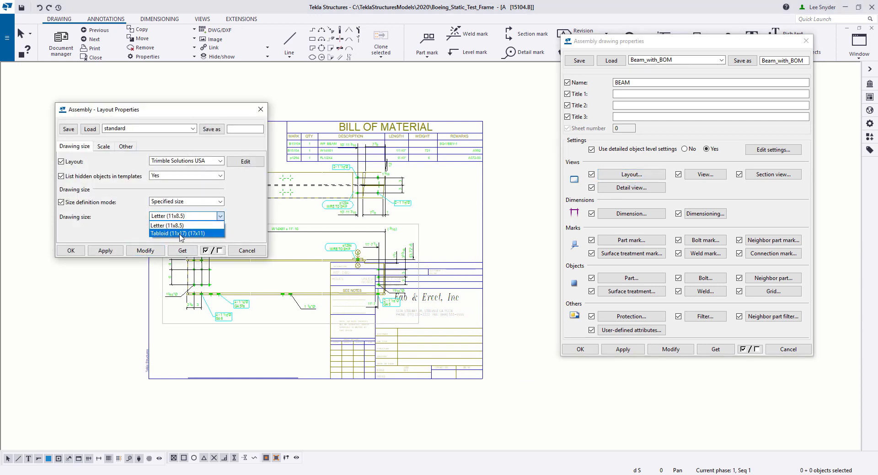
pyautogui.click(177, 234)
pyautogui.click(145, 251)
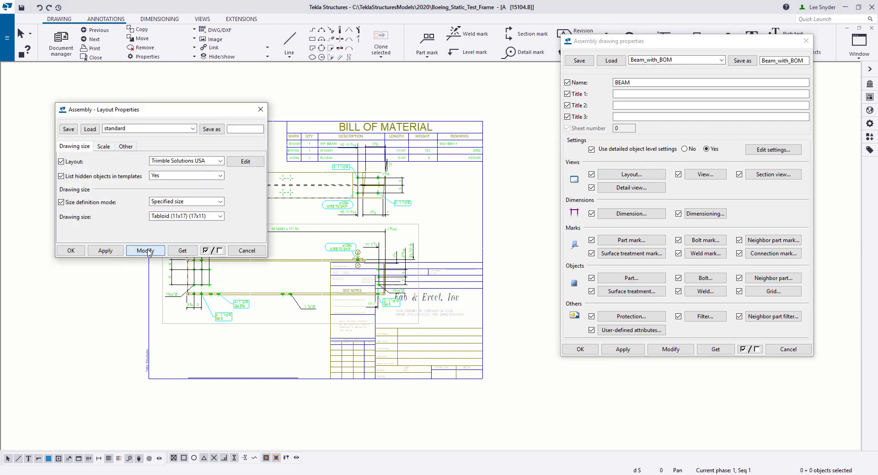
pyautogui.click(71, 251)
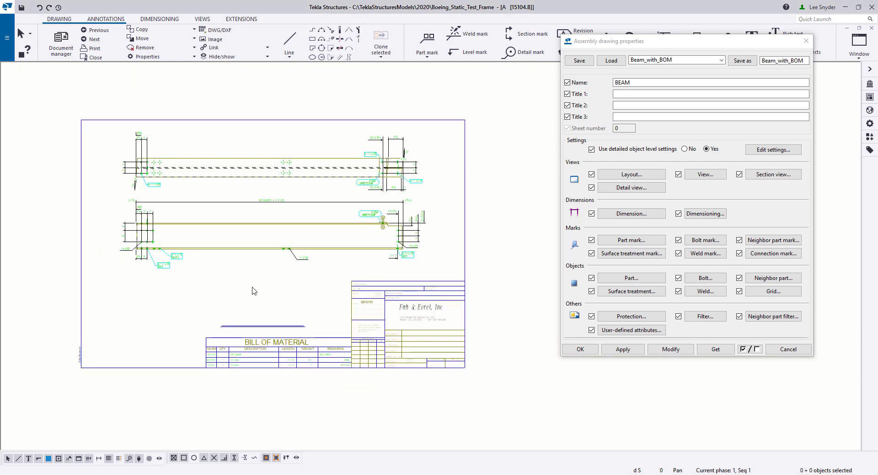
pyautogui.scroll(1, 254, 291)
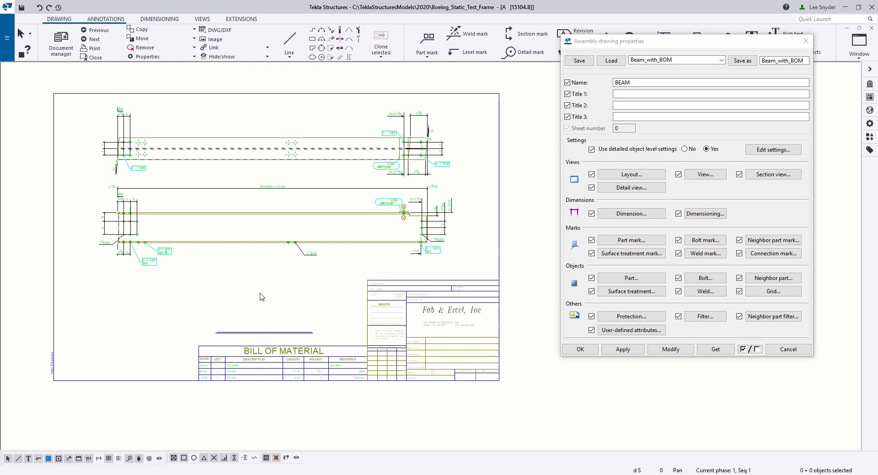
# Step: Move on to the next drawing, keeping changes, and maximize the drawing window
pyautogui.click(92, 39)
pyautogui.click(237, 271)
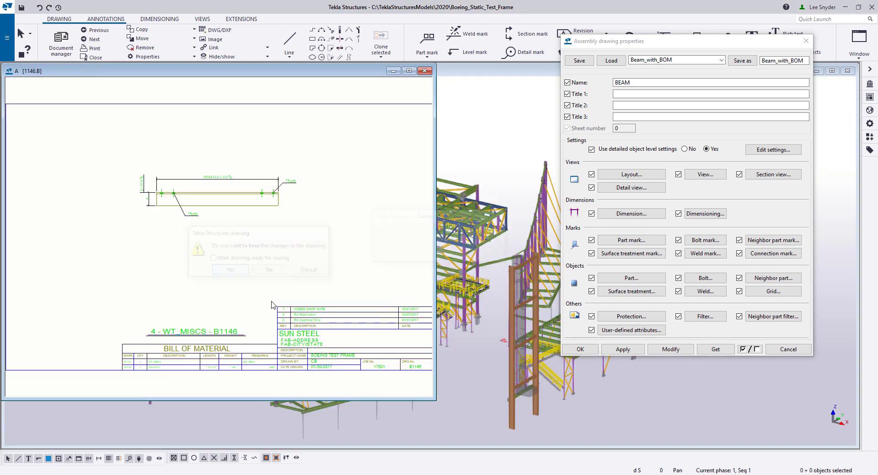
pyautogui.click(408, 70)
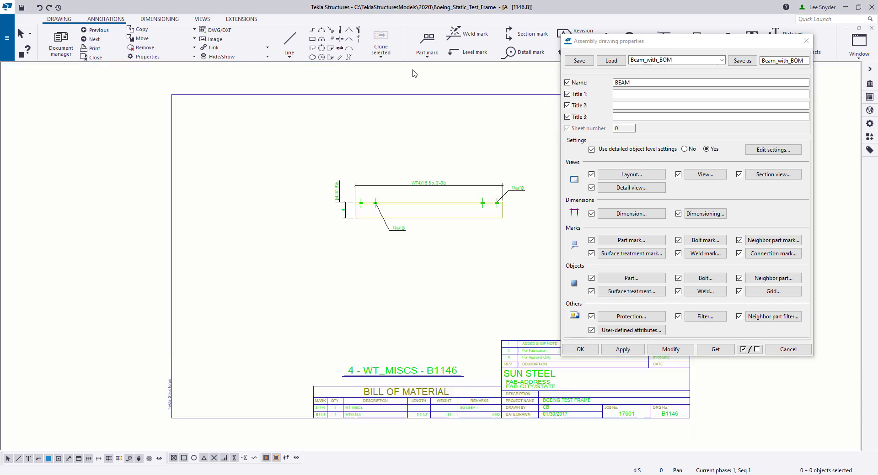
pyautogui.scroll(1, 442, 354)
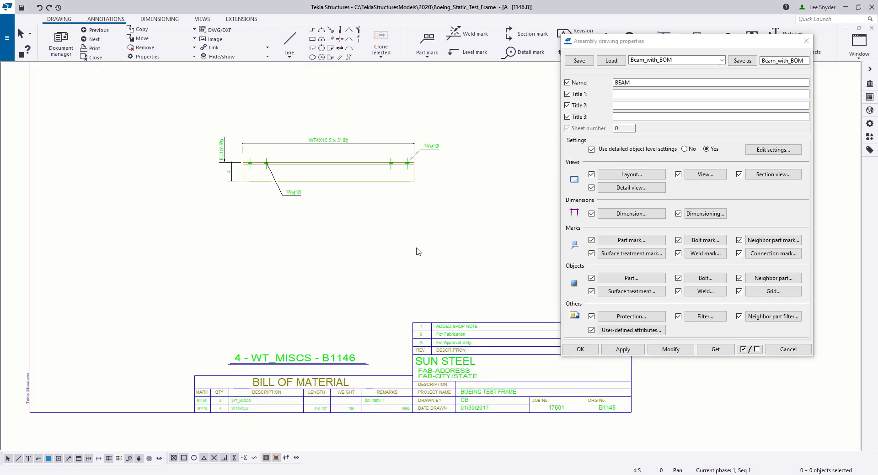
# Step: Set the ANGLE drawing's layout to Trimble Solutions USA at Letter (11x8.5) and apply it
pyautogui.click(631, 174)
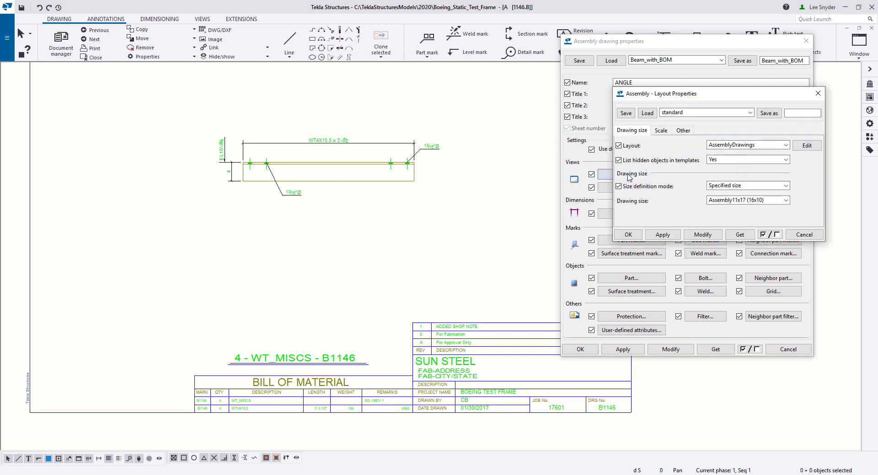
pyautogui.click(733, 146)
pyautogui.click(740, 218)
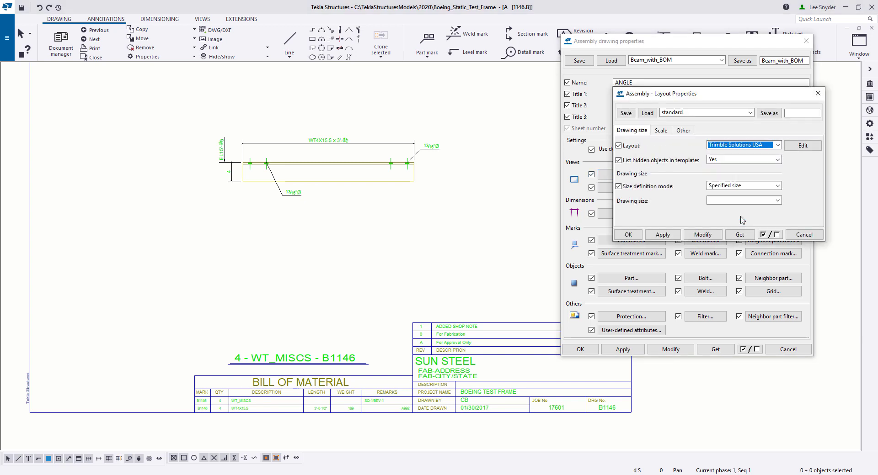
pyautogui.click(741, 201)
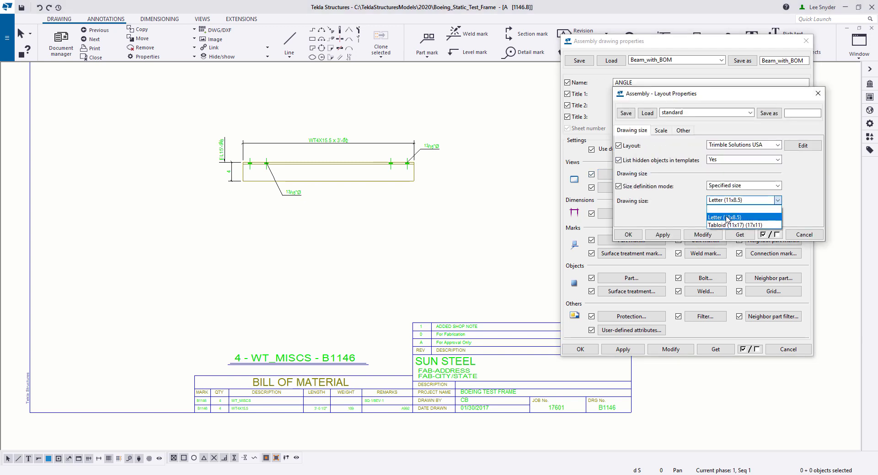
pyautogui.click(720, 222)
pyautogui.click(711, 235)
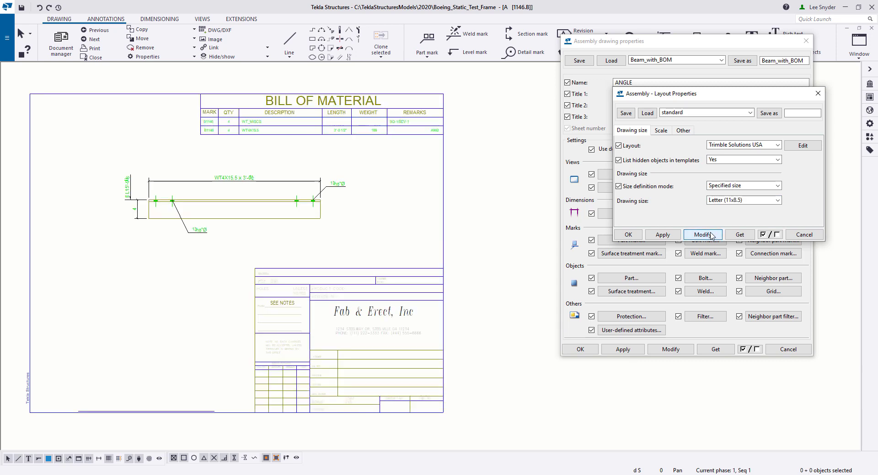
pyautogui.click(703, 235)
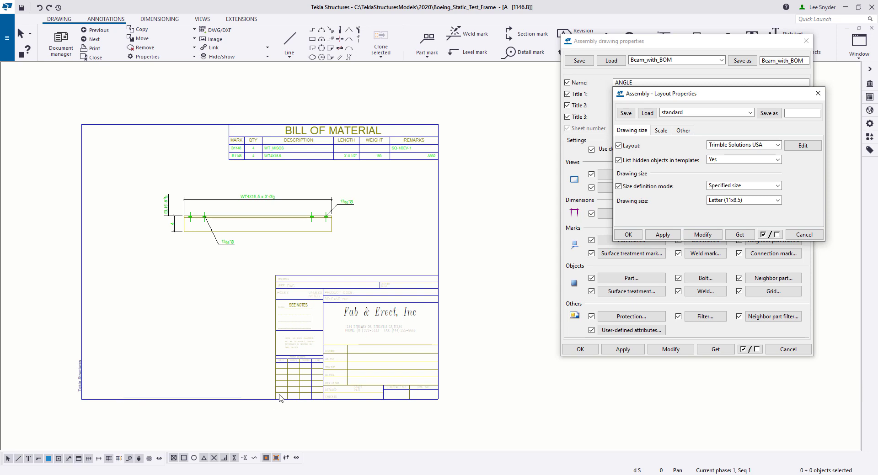
# Step: Open the layout editor and delete the TypeA_CallOffUL table
pyautogui.rightClick(224, 399)
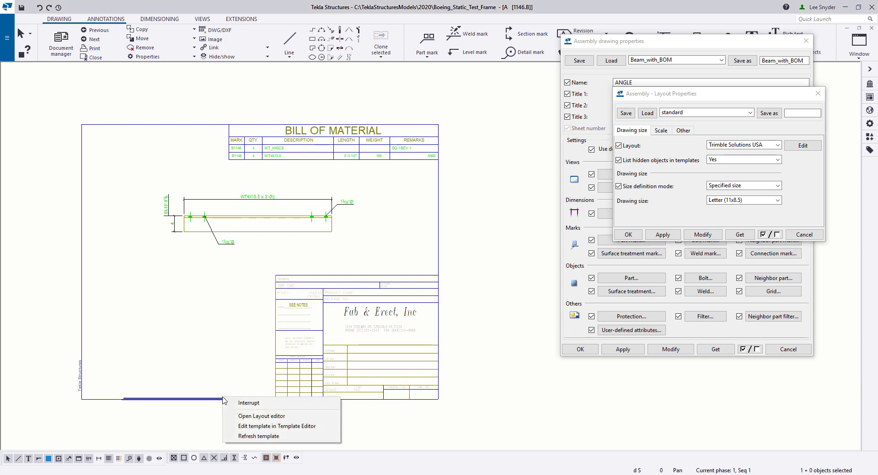
pyautogui.click(256, 415)
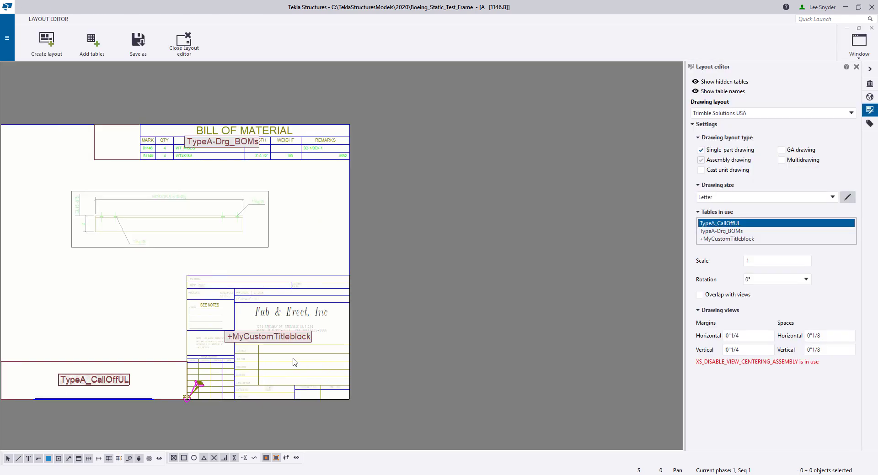
pyautogui.scroll(2, 293, 362)
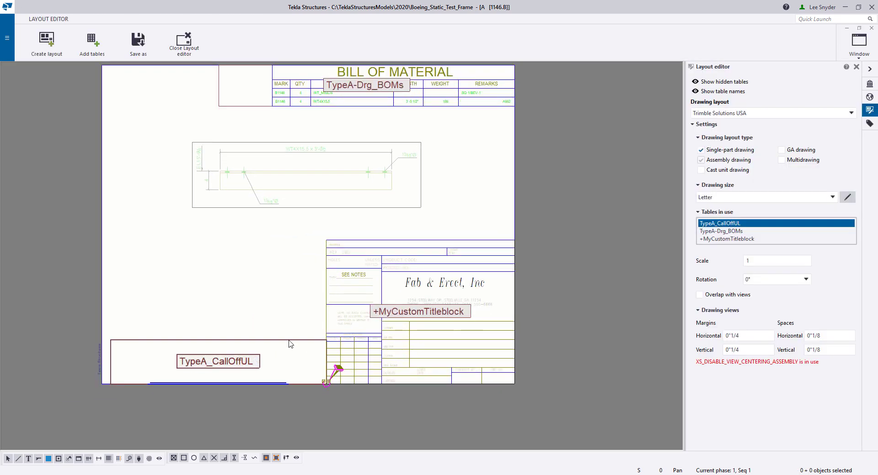
pyautogui.press('Delete')
# Step: Search tables for 'call' and place TypeA_CallOff along the sheet's bottom edge
pyautogui.click(108, 51)
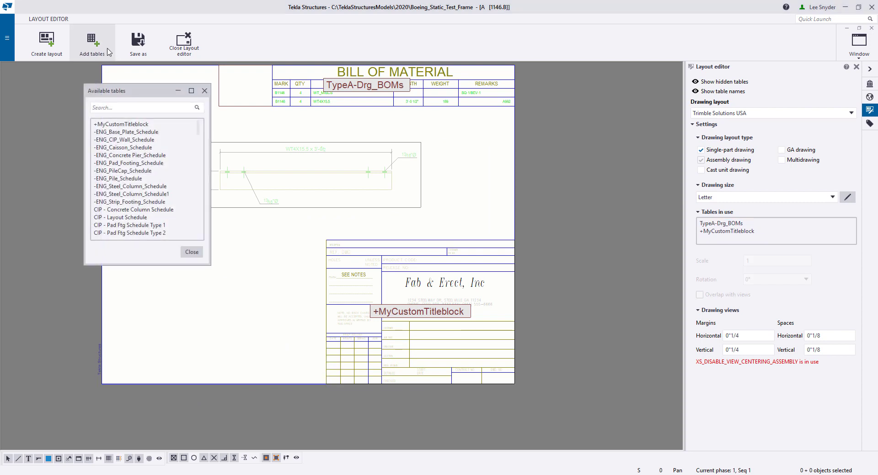
pyautogui.click(127, 107)
pyautogui.write('call')
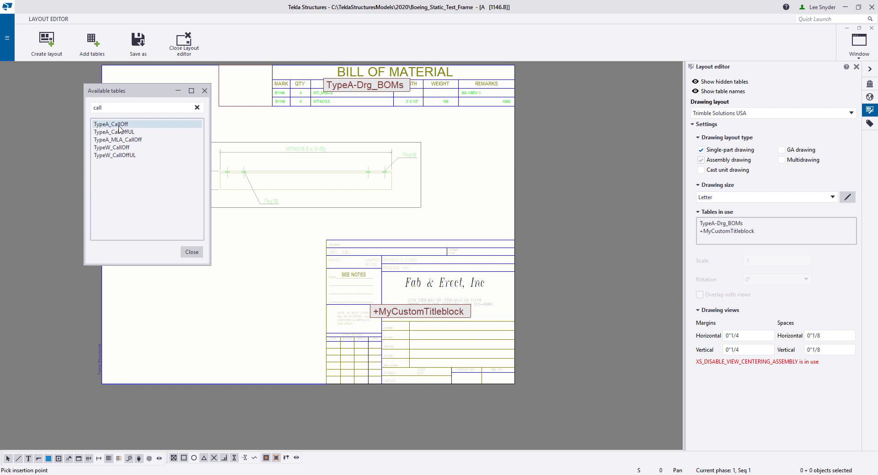
pyautogui.click(119, 124)
pyautogui.rightClick(178, 336)
pyautogui.press('Escape')
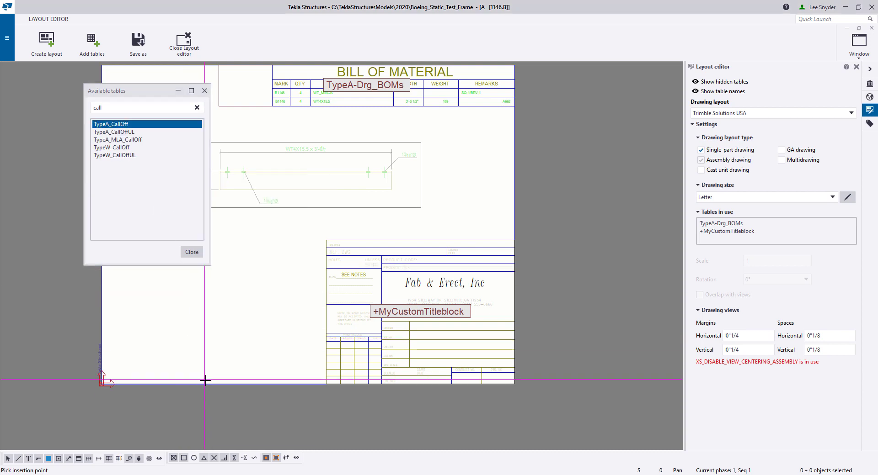
pyautogui.click(204, 379)
pyautogui.click(259, 382)
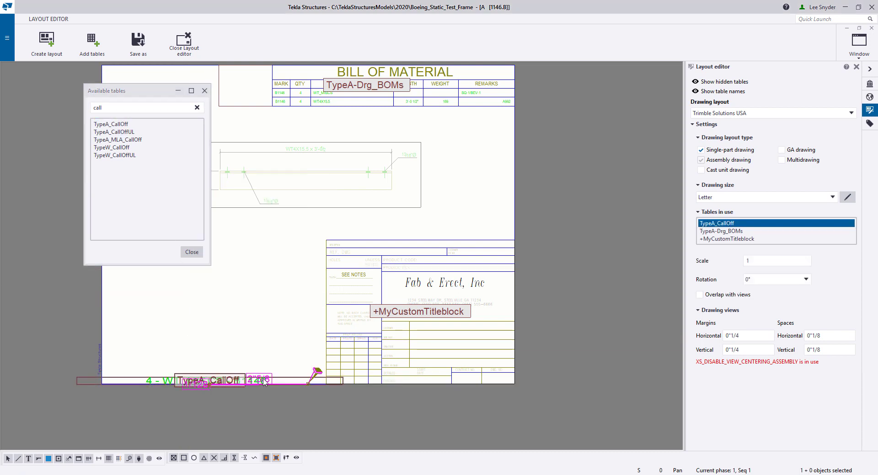
pyautogui.click(189, 254)
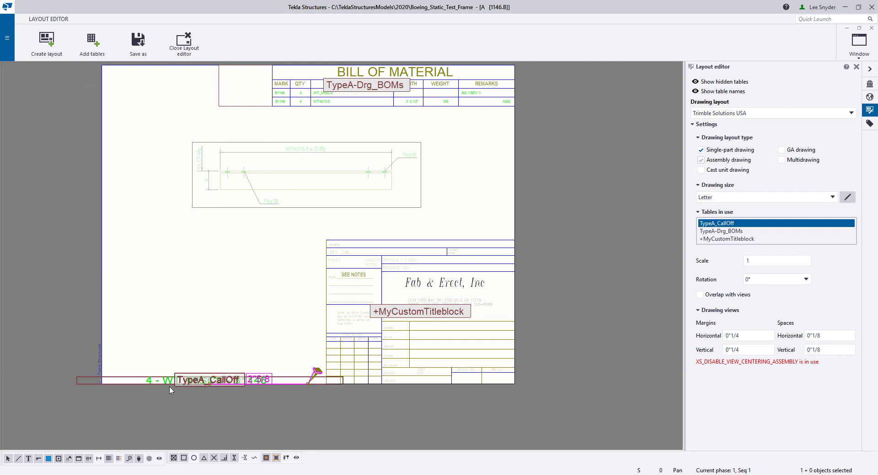
pyautogui.scroll(1, 170, 389)
pyautogui.scroll(-2, 267, 348)
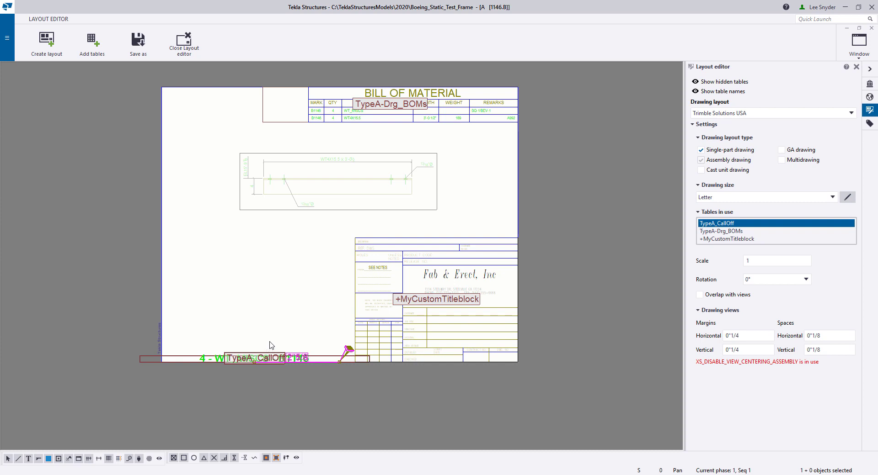
# Step: Save the Trimble Solutions USA layout for Letter, then close the B1146 drawing keeping changes
pyautogui.click(184, 43)
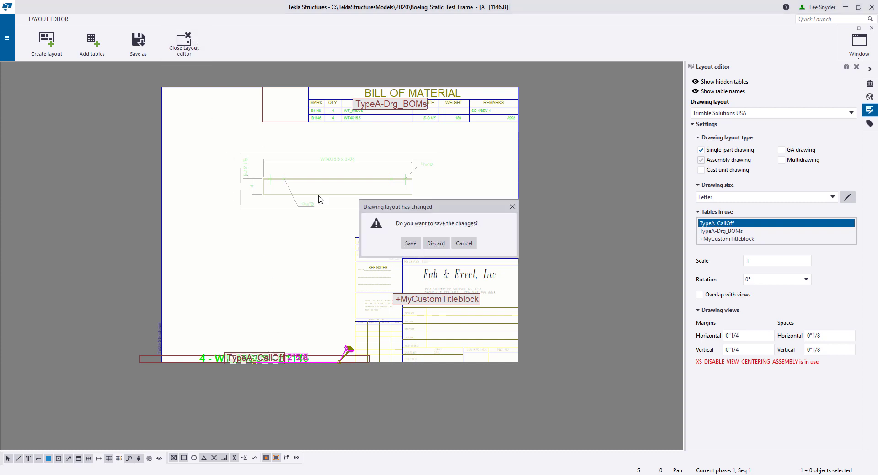
pyautogui.click(418, 249)
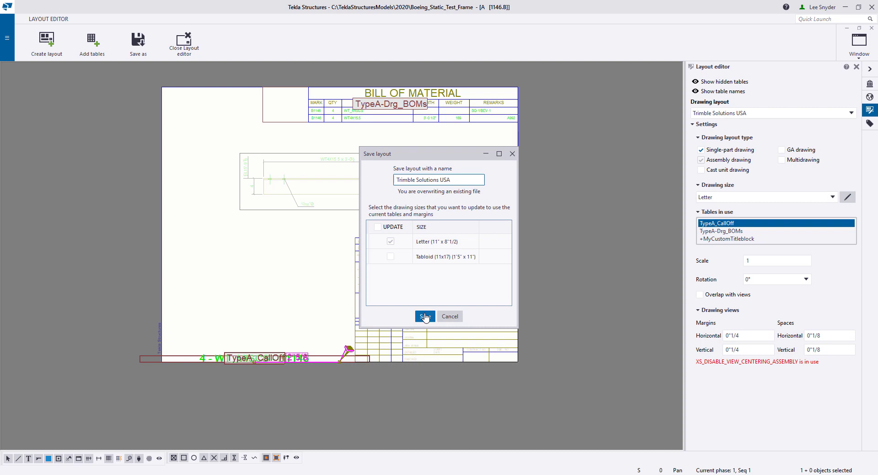
pyautogui.click(420, 317)
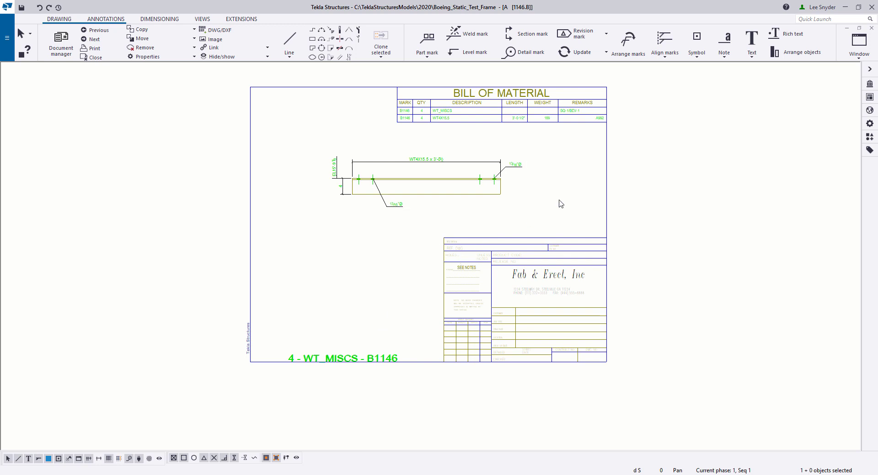
pyautogui.click(871, 28)
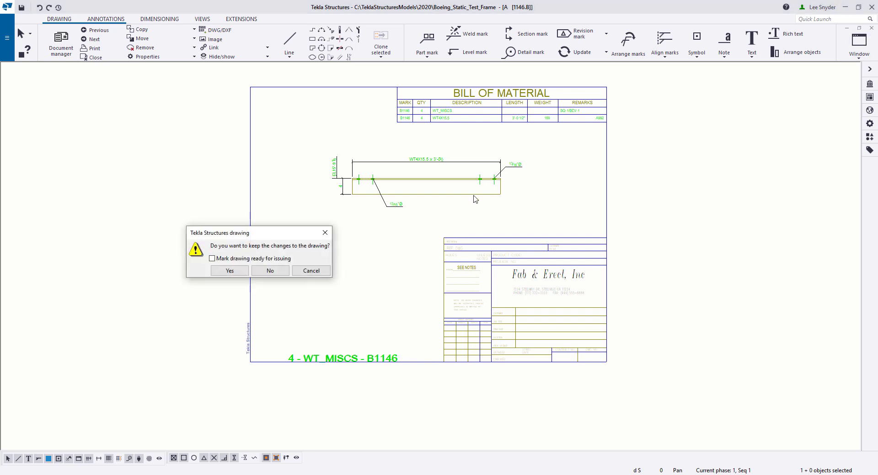
pyautogui.click(230, 271)
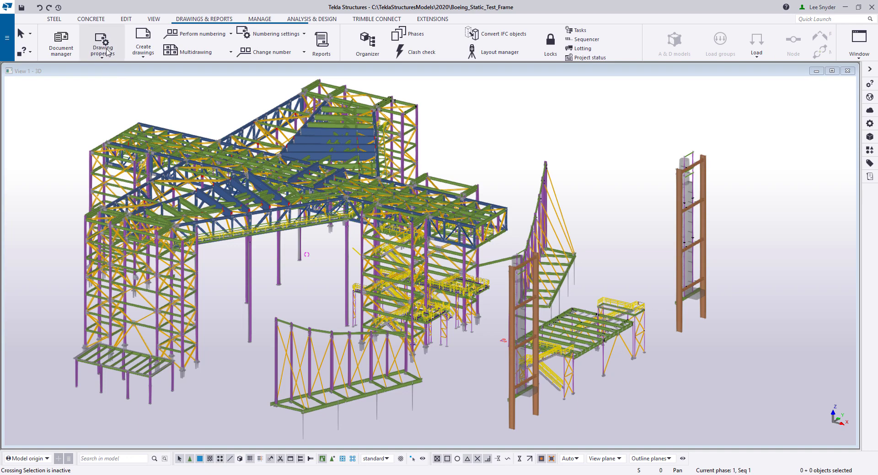
pyautogui.click(107, 52)
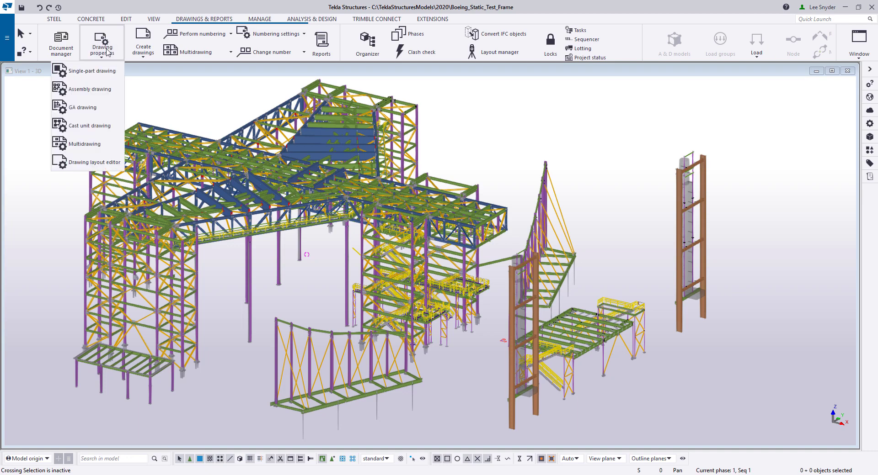
pyautogui.click(93, 109)
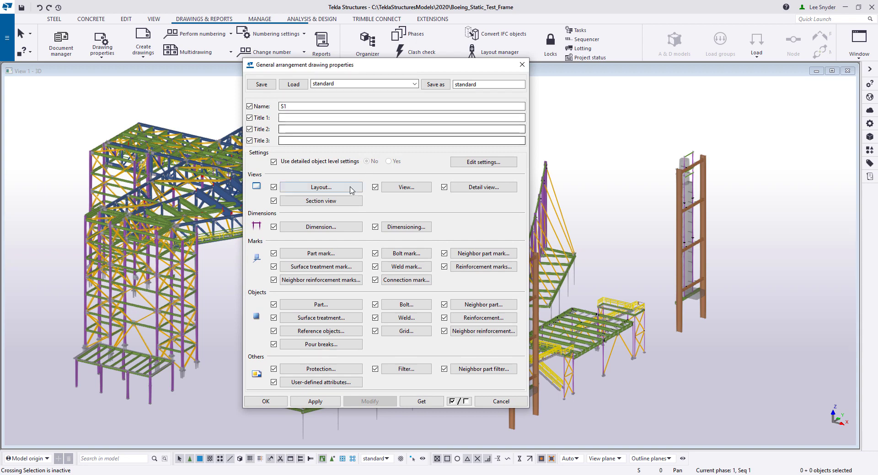
pyautogui.click(321, 188)
pyautogui.click(203, 147)
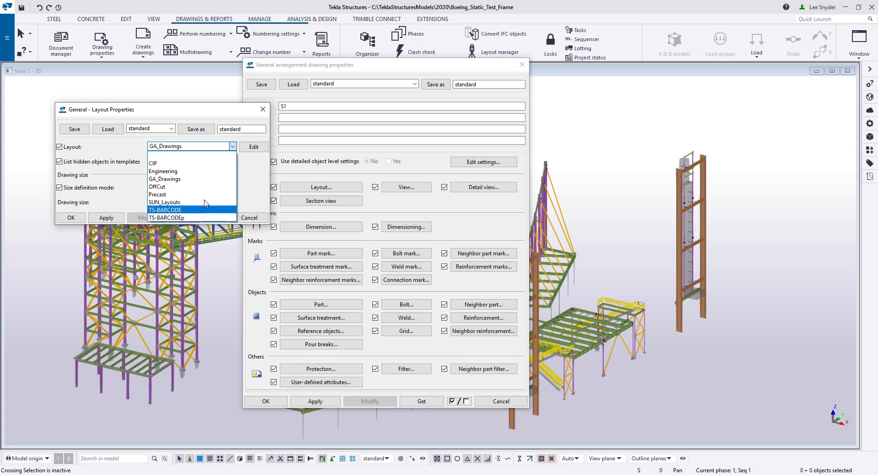
pyautogui.click(246, 103)
pyautogui.click(263, 110)
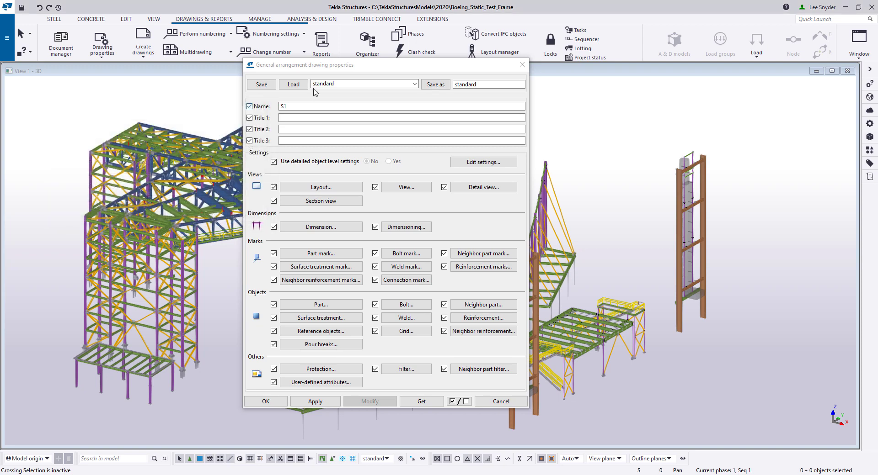
pyautogui.click(522, 65)
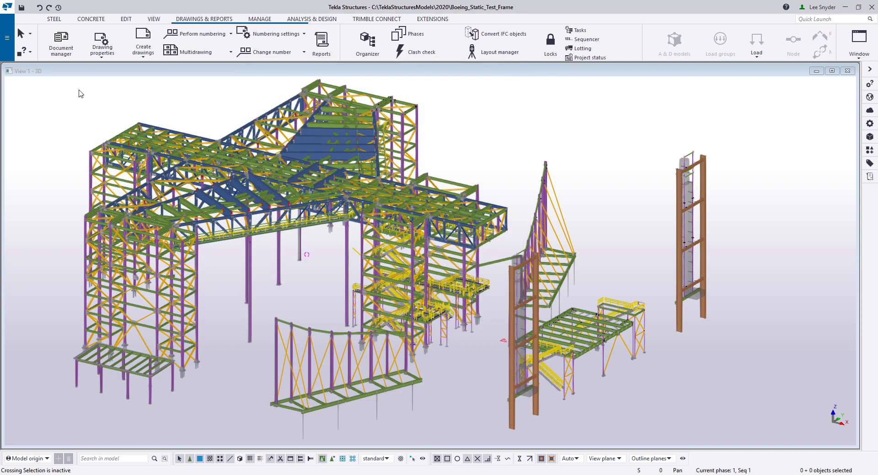
pyautogui.click(102, 45)
# Step: Change the single-part drawing layout from SinglePartDrawings to Trimble Solutions USA
pyautogui.click(98, 74)
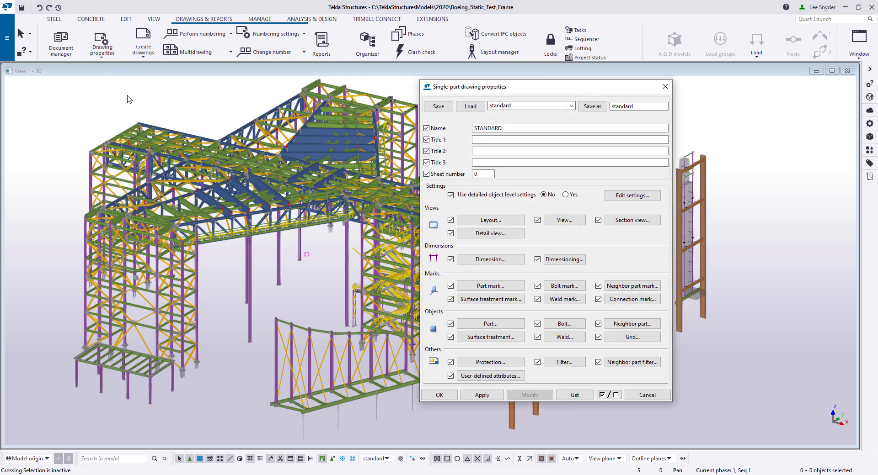
pyautogui.click(501, 221)
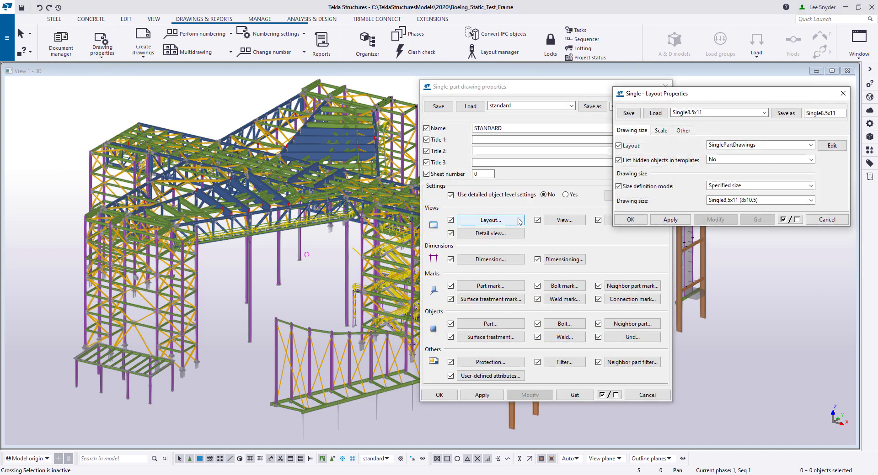
pyautogui.click(726, 146)
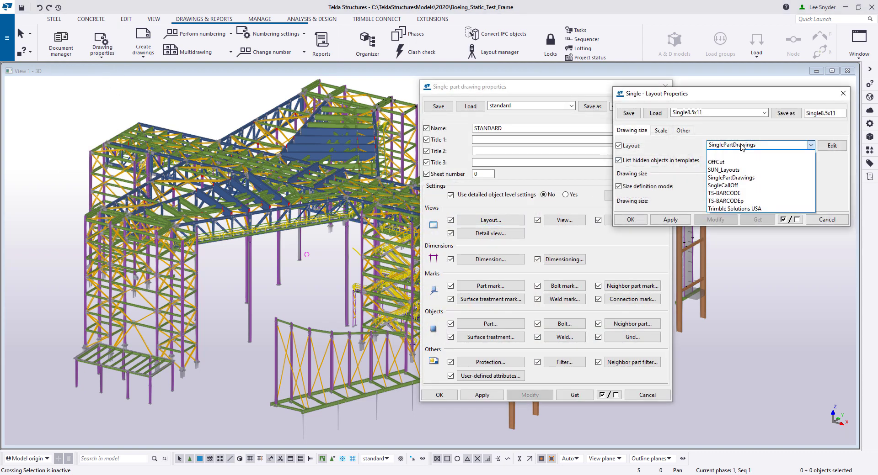
pyautogui.click(743, 209)
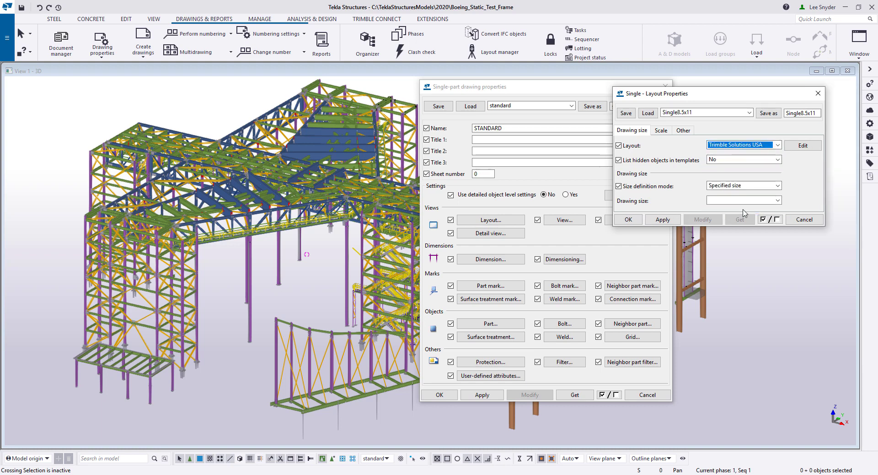
pyautogui.click(741, 201)
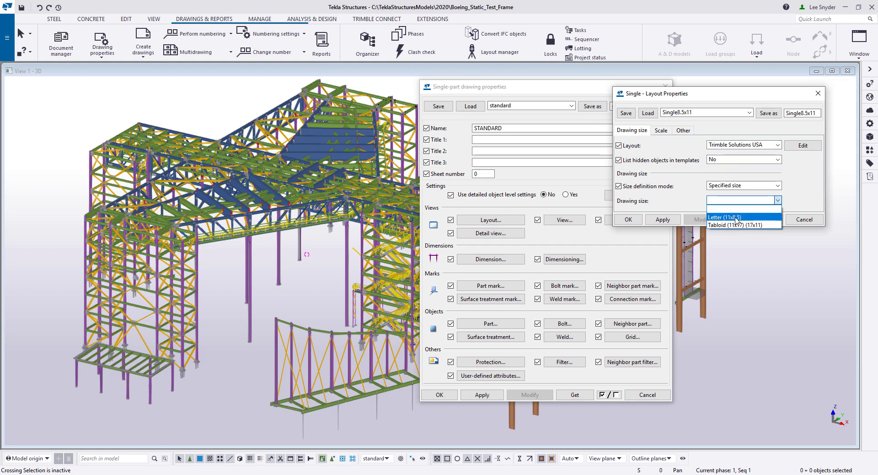